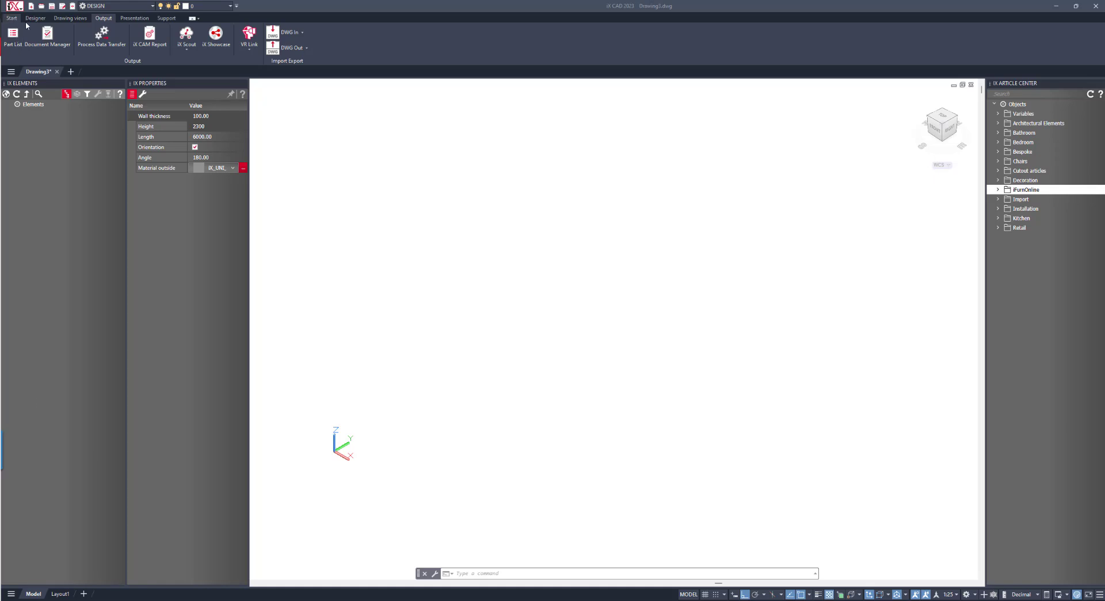
Insert a new Article Designer cabinet with height 700, width 1200 and depth 450 at the drawing's origin
left_click(35, 18)
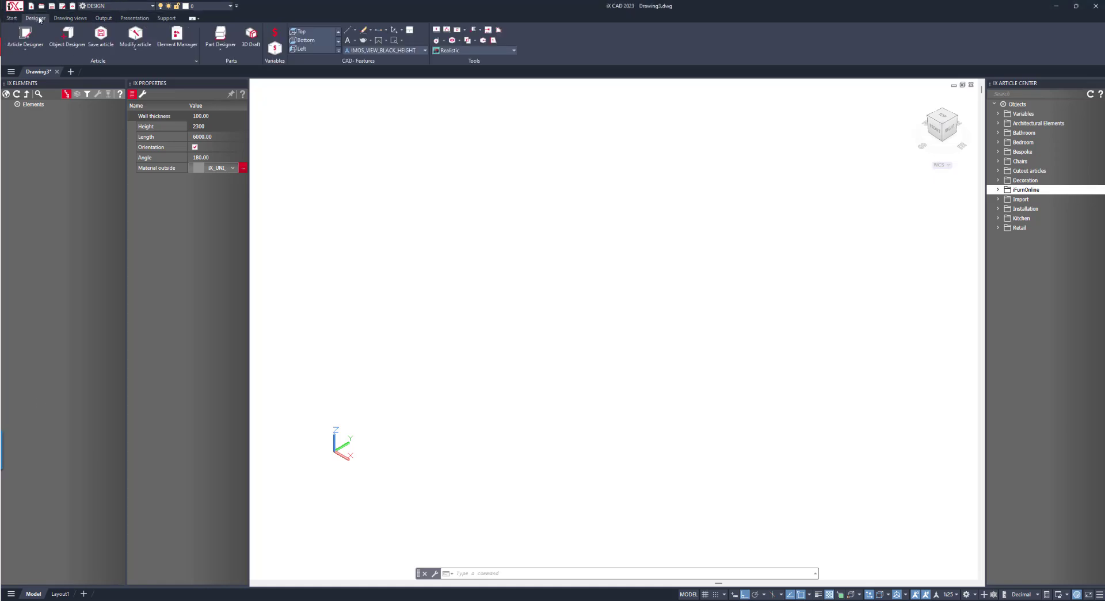
left_click(21, 43)
left_click(193, 128)
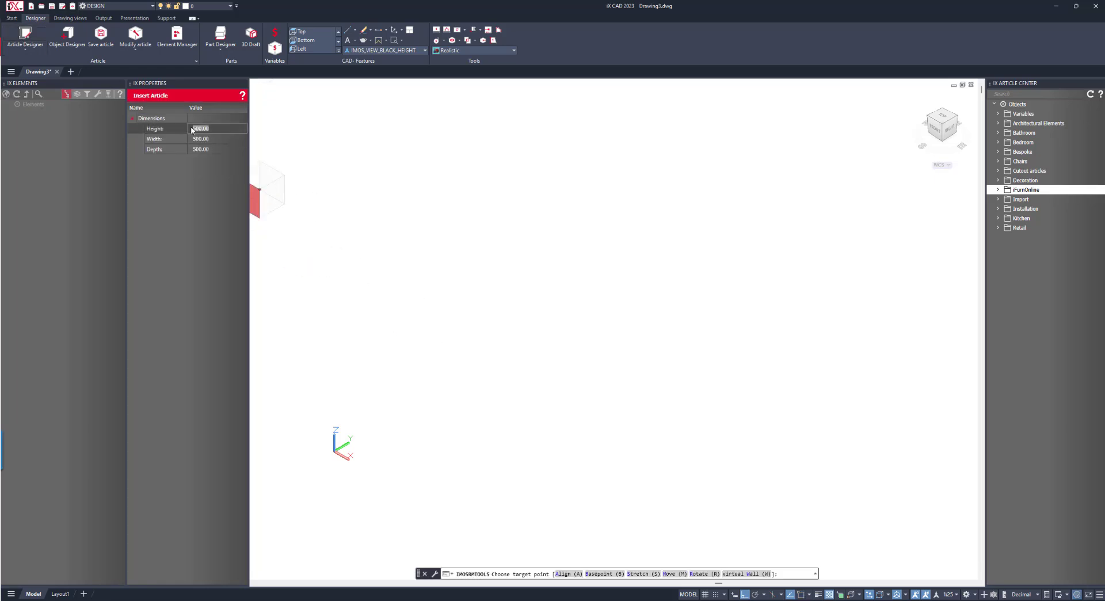
type("700")
key("Tab")
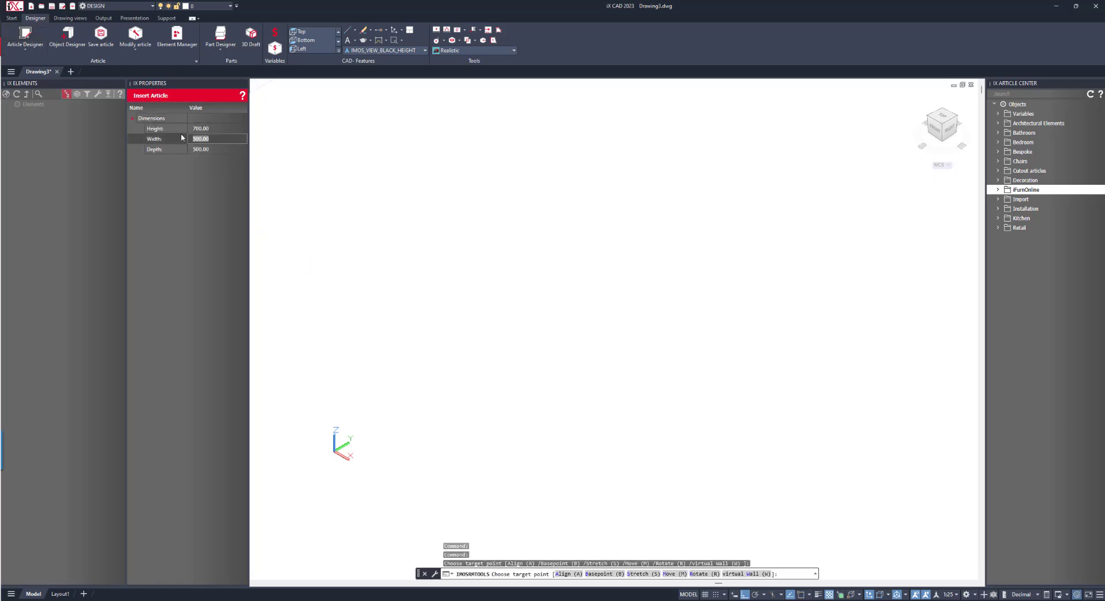
type("1200")
key("Tab")
type("450")
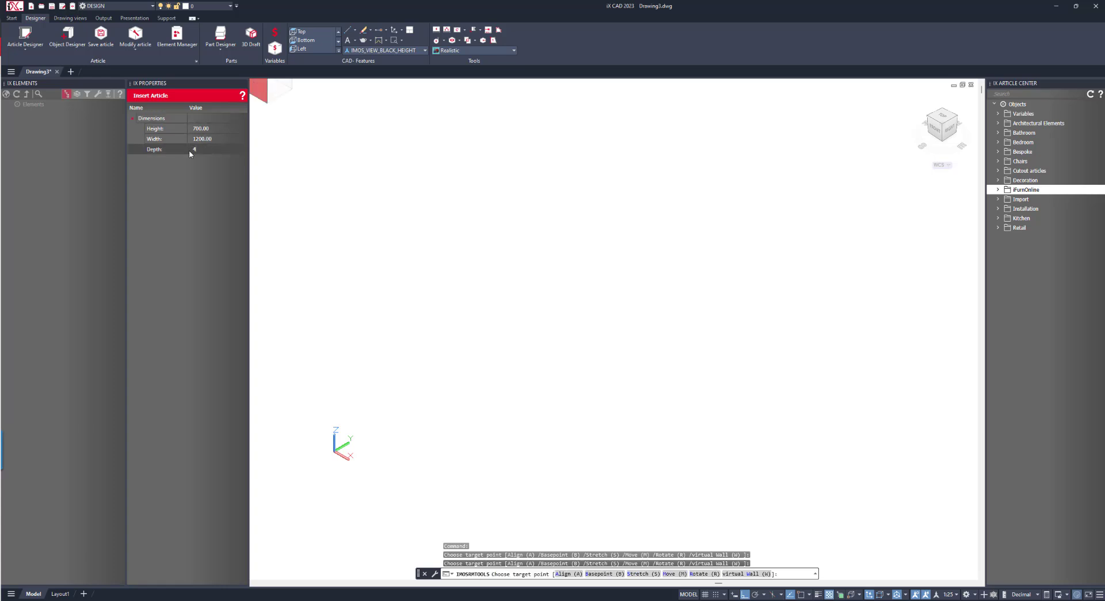
key("Return")
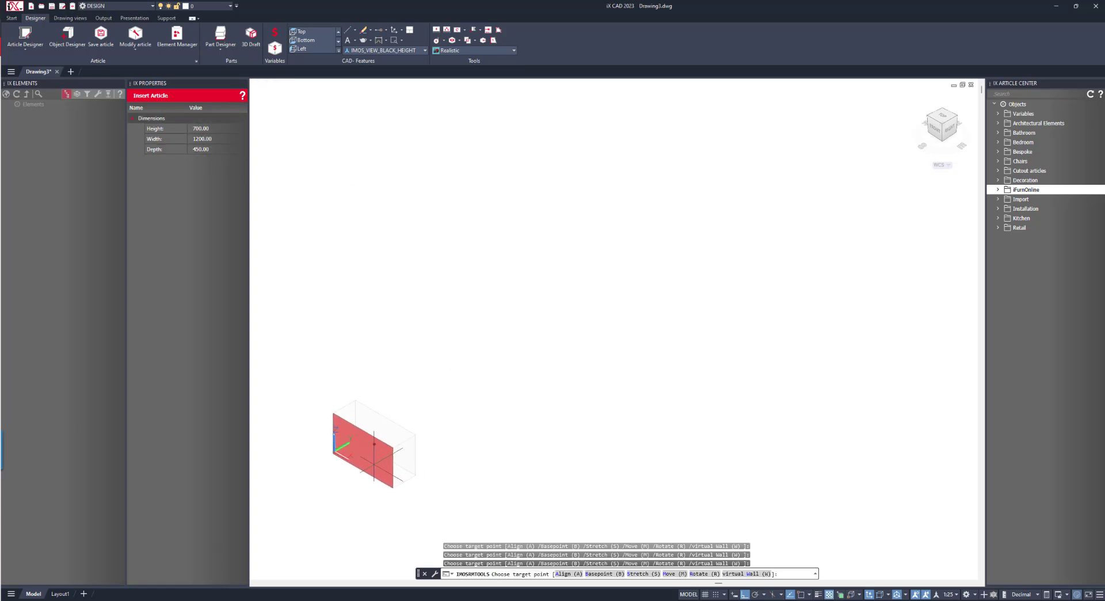
left_click(375, 441)
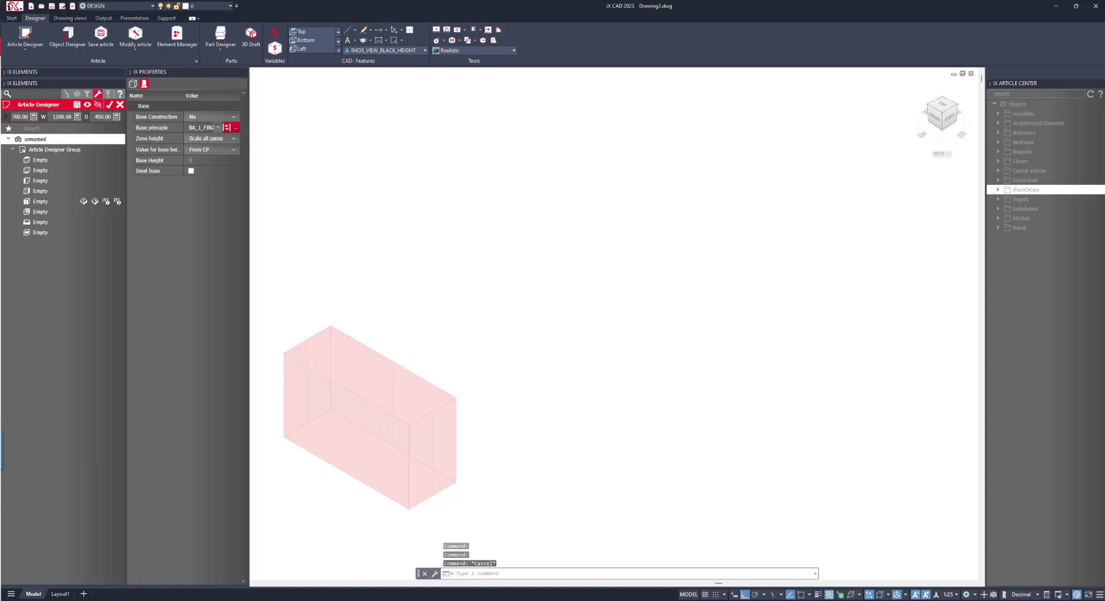
Enable the base construction for the new cabinet by setting it to Yes
scroll(581, 398, "up", 4)
middle_click_drag(370, 457, 516, 400)
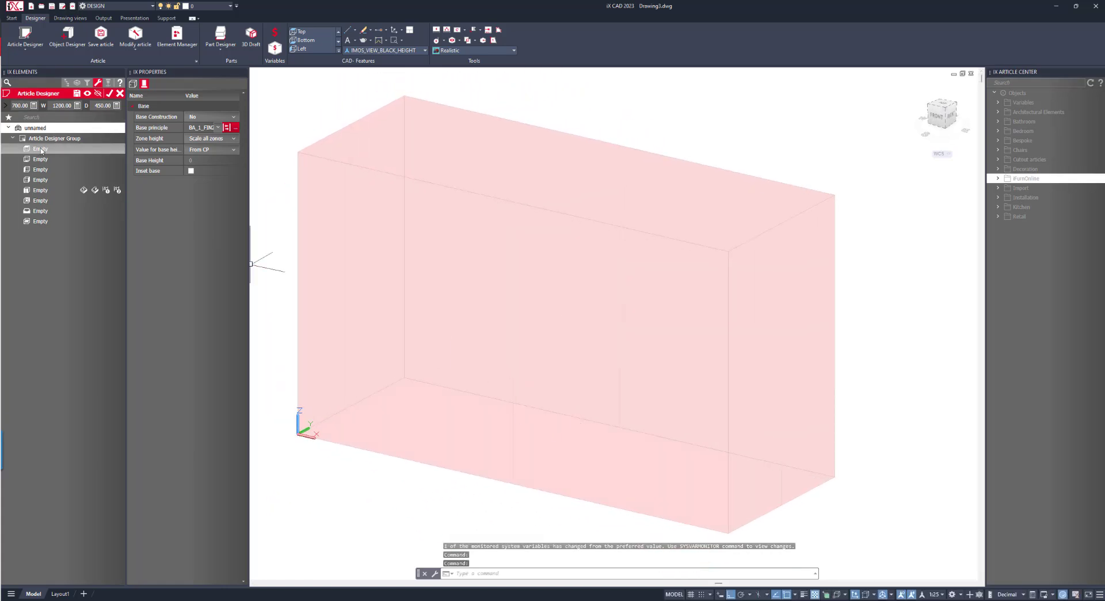
left_click(213, 117)
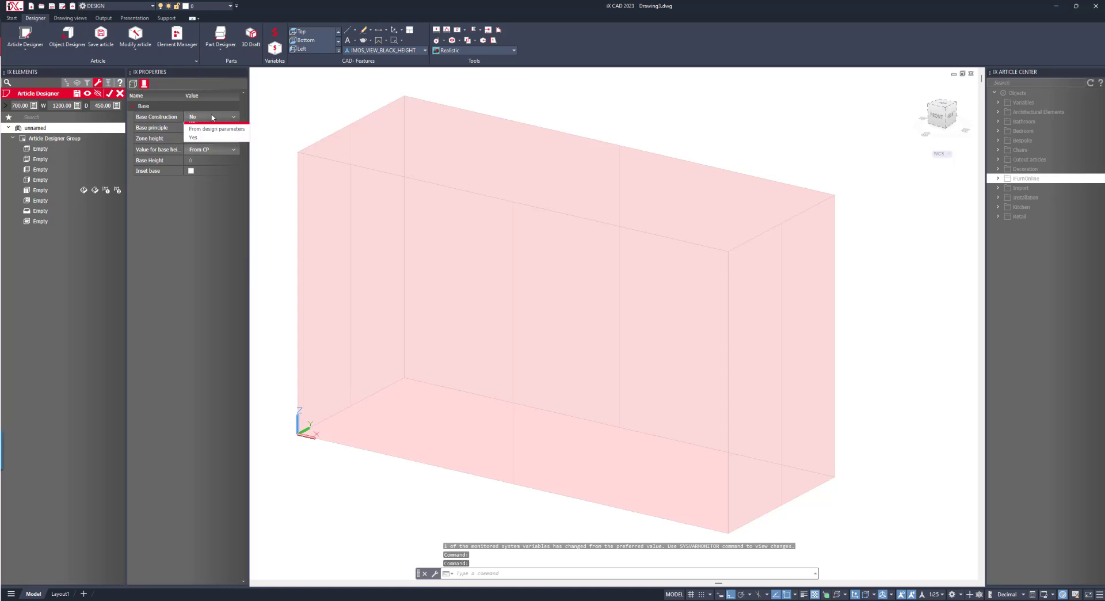
left_click(196, 144)
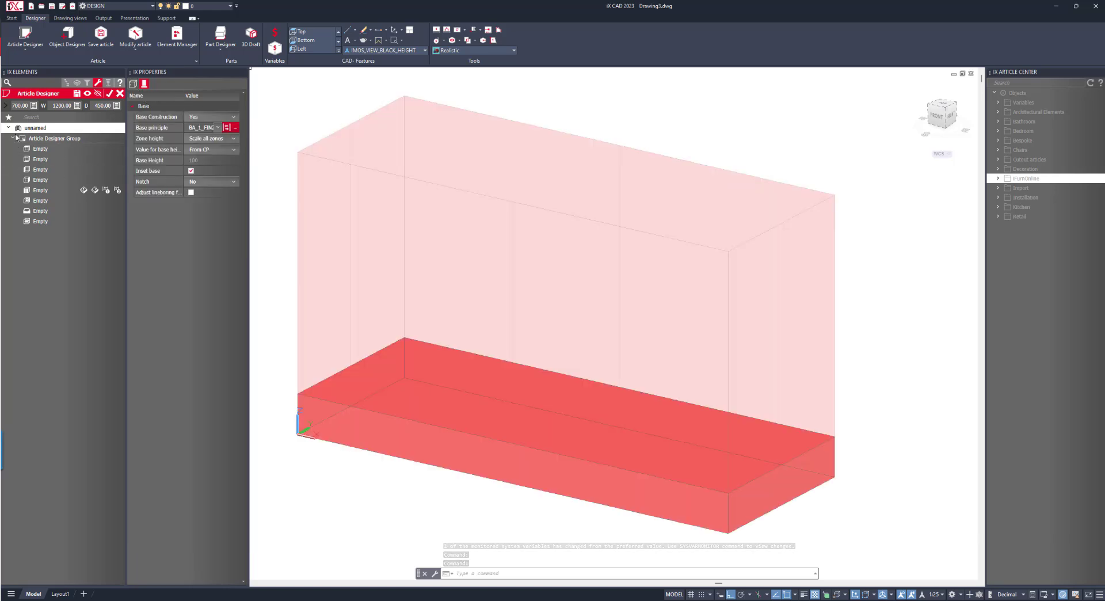
Add a top shelf to the cabinet using the construction principle CP_1_TSO_1111_C1
left_click(26, 149)
left_click(218, 116)
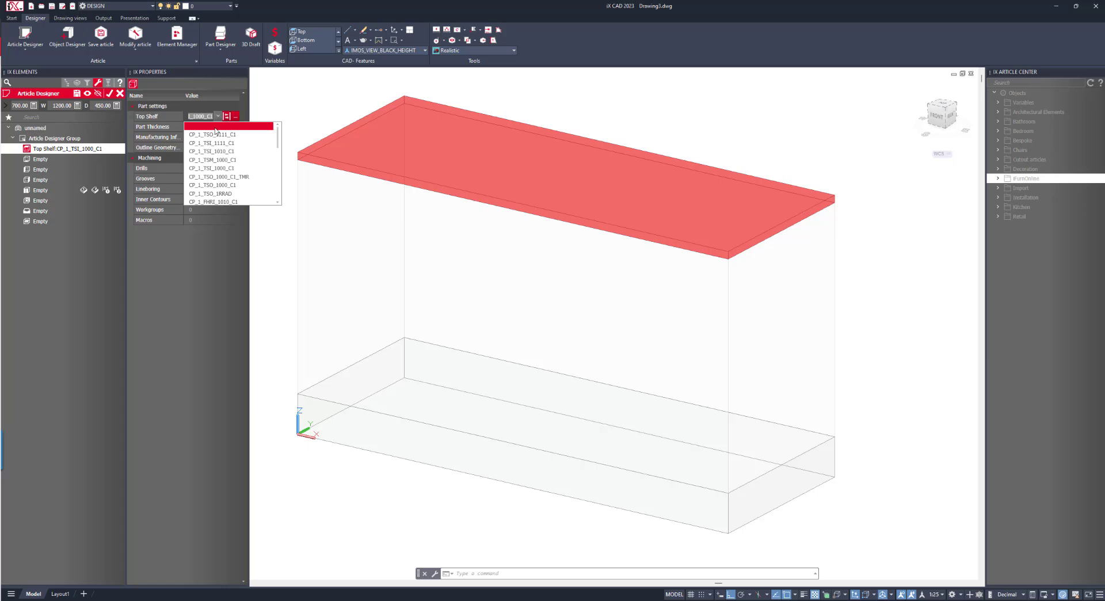
left_click(216, 134)
Add the default bottom shelf and both side panels to the cabinet
left_click(26, 159)
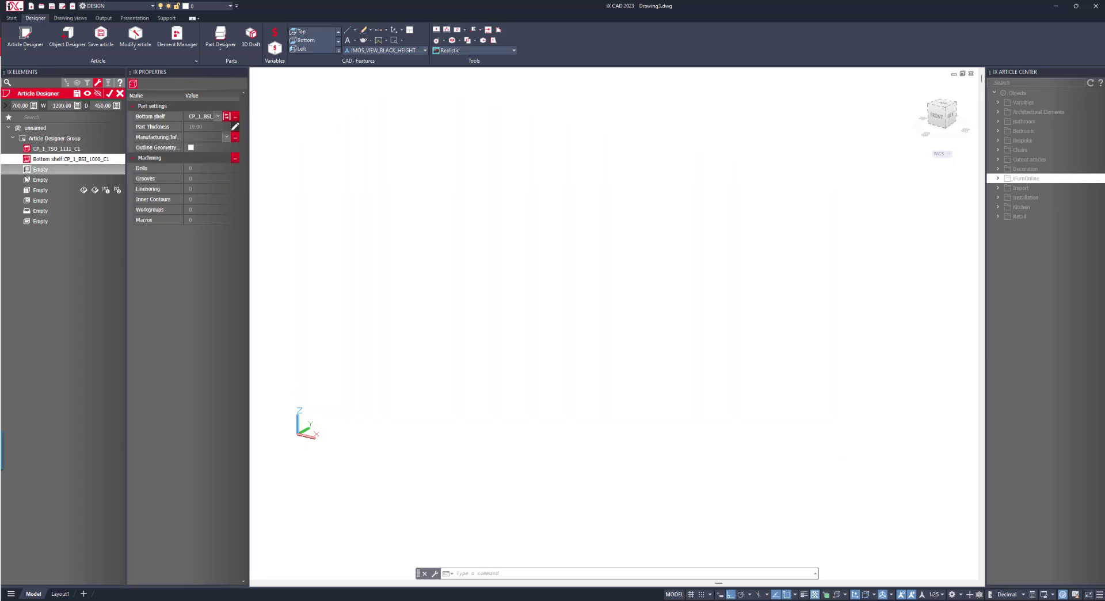
left_click(26, 169)
left_click(26, 180)
Add a back panel to the cabinet using the construction principle CP_2_BPI_0000_C1
left_click(26, 201)
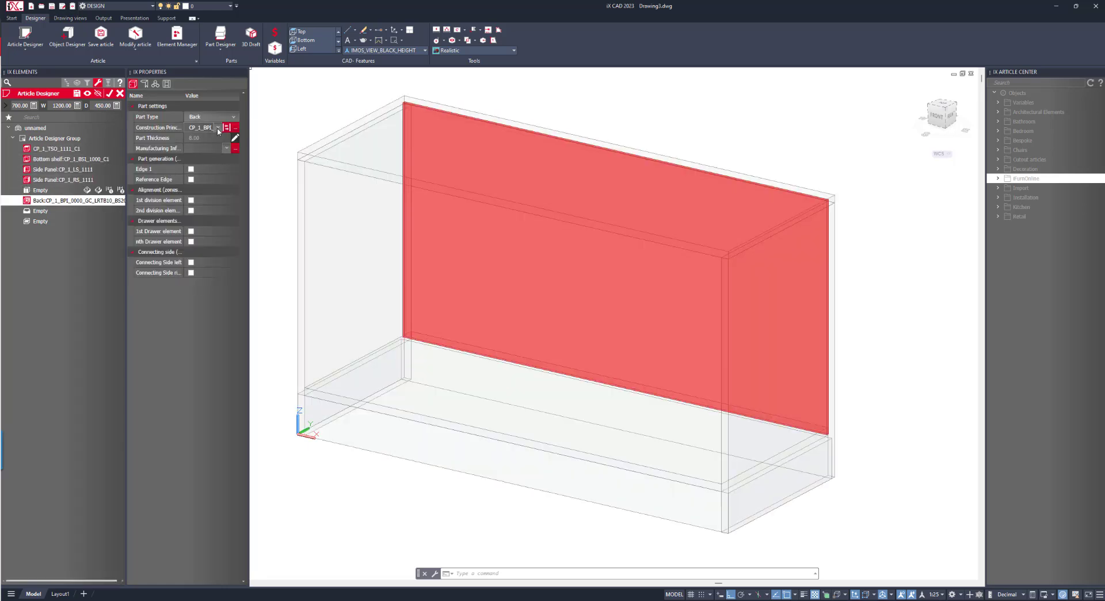
left_click(218, 127)
left_click(219, 145)
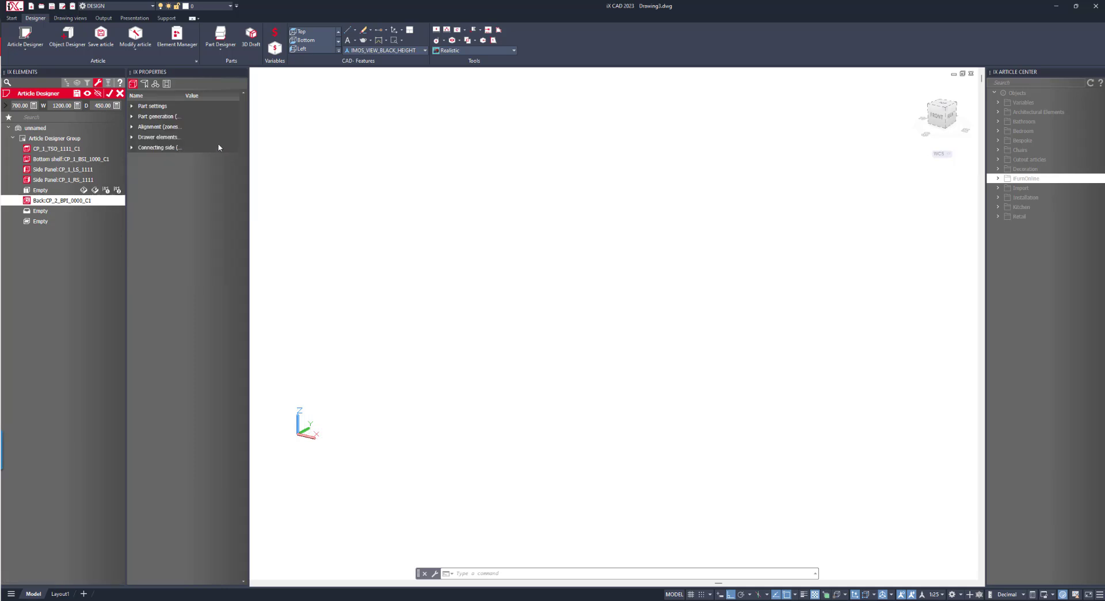
Divide the cabinet interior vertically with partitions using the linear division 1:1:1
left_click(36, 221)
left_click(209, 120)
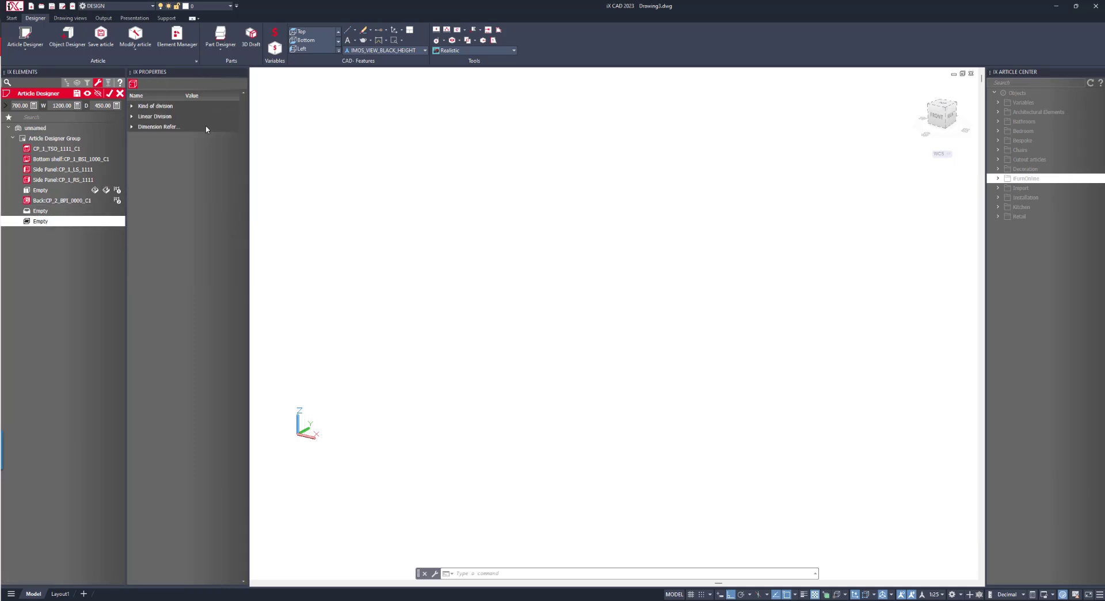
left_click(203, 137)
left_click(201, 160)
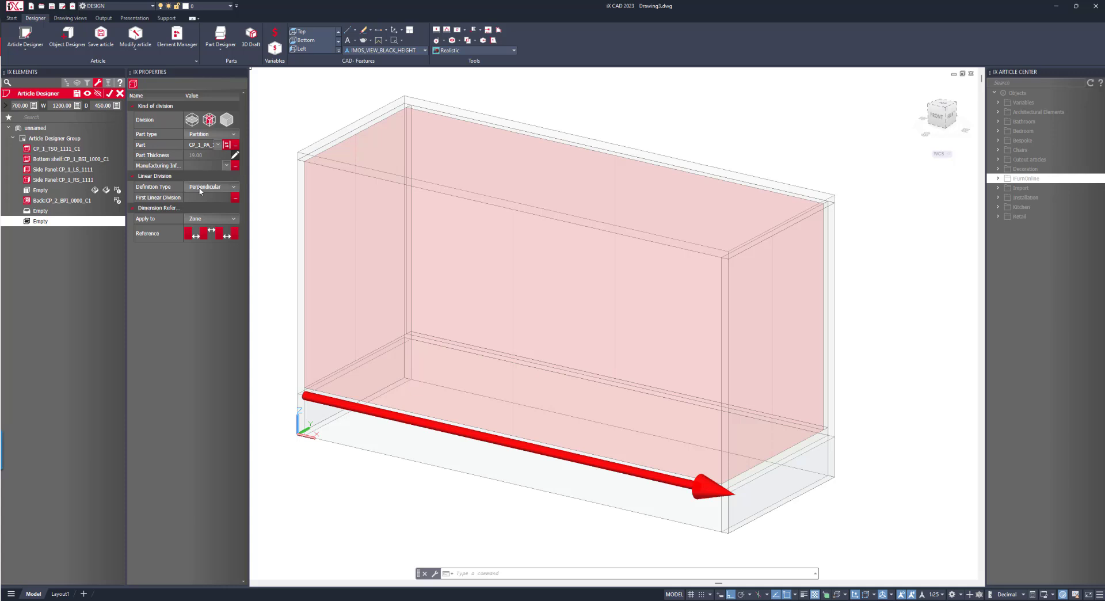
left_click(204, 197)
type("1:1:1")
key("Return")
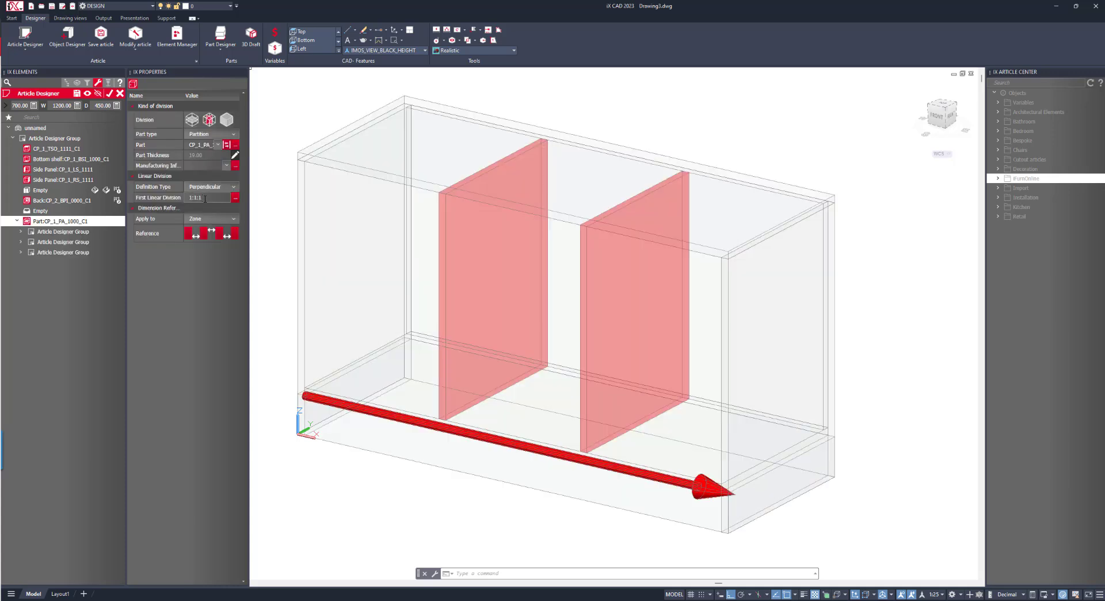
Add two equal drawers to the middle compartment with the division 1:1 and the construction set to Inset
left_click(21, 241)
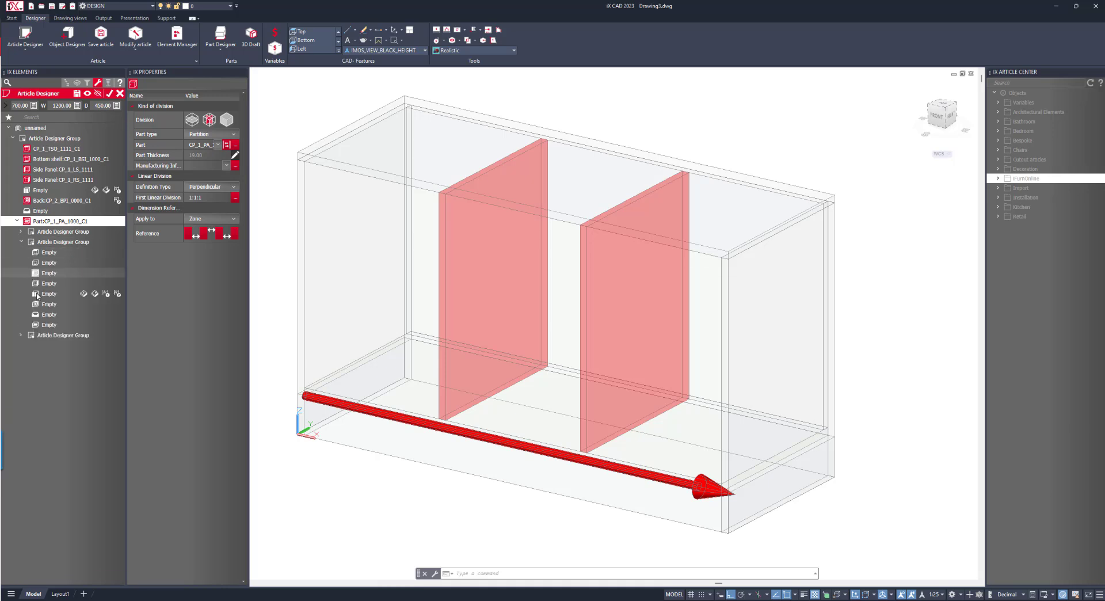
left_click(37, 295)
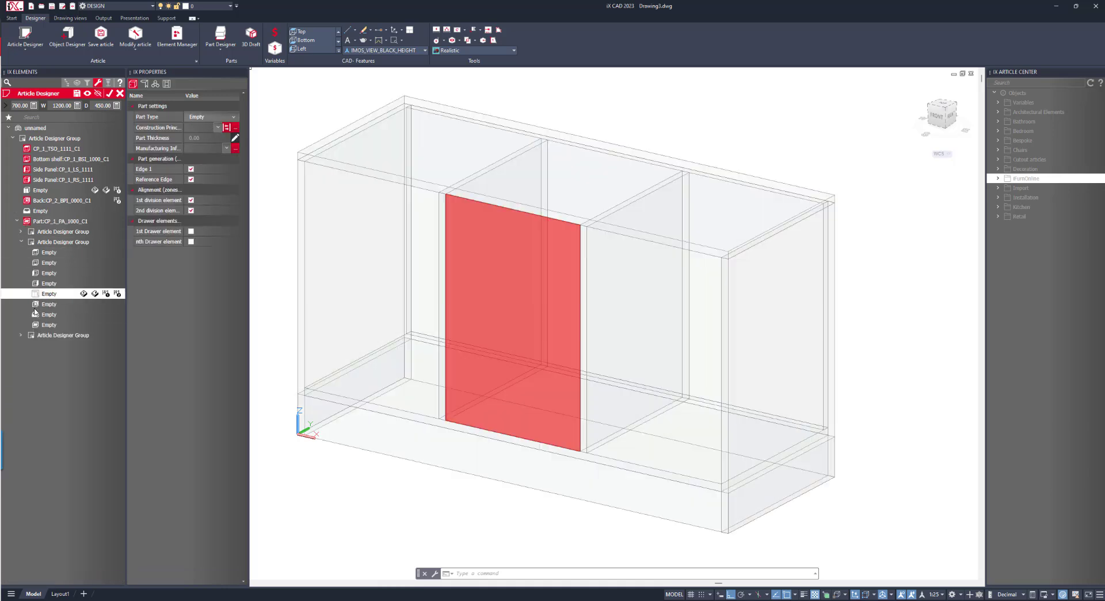
left_click(34, 314)
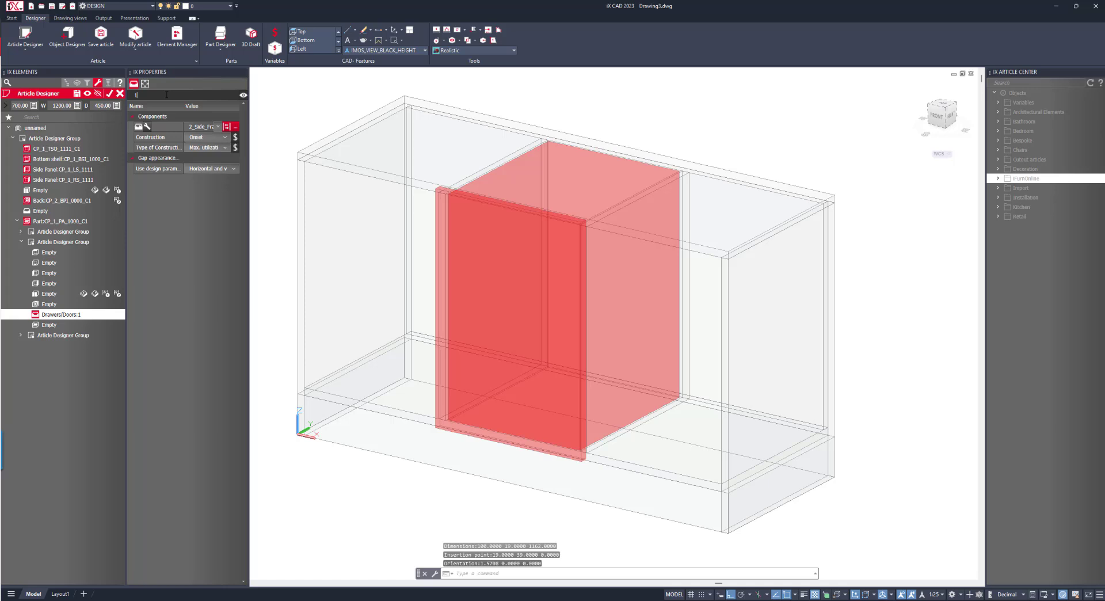
type("1")
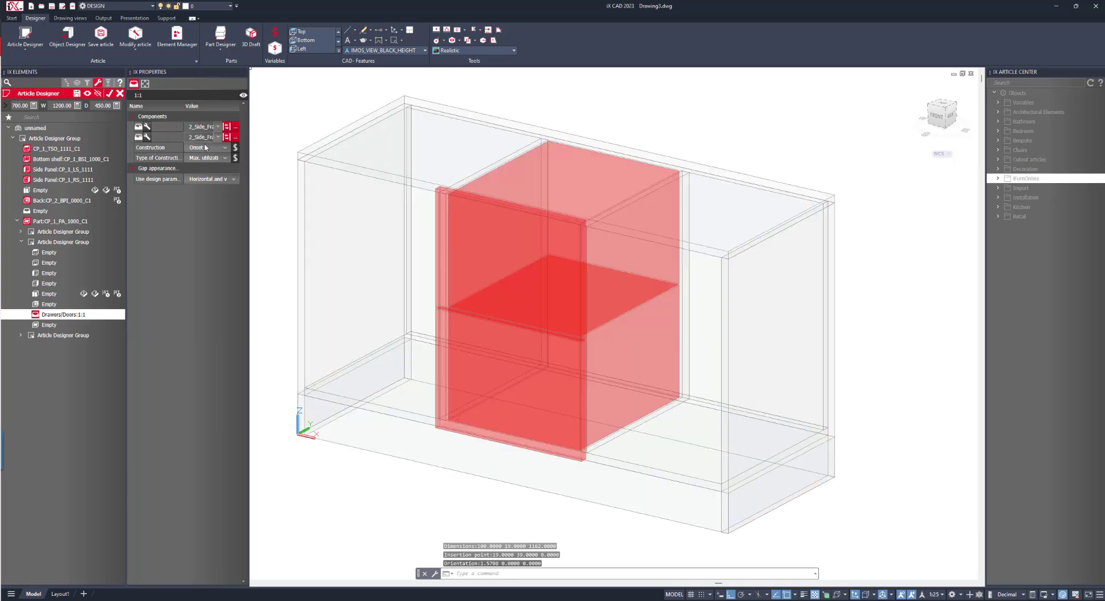
left_click(204, 148)
left_click(196, 165)
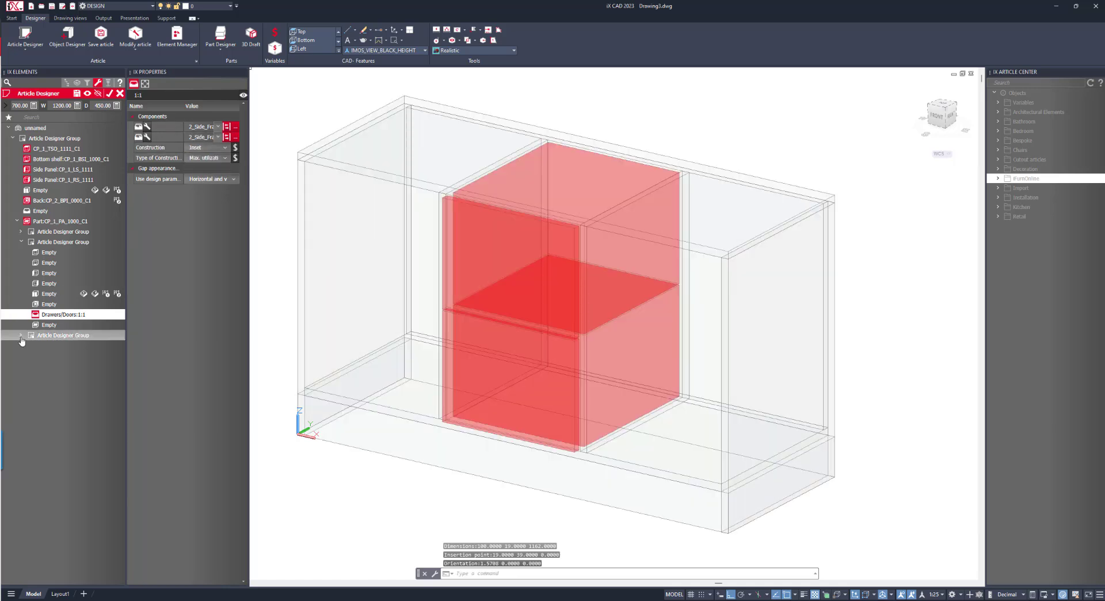
Divide the left compartment horizontally 1:1 with an adjustable shelf
left_click(36, 419)
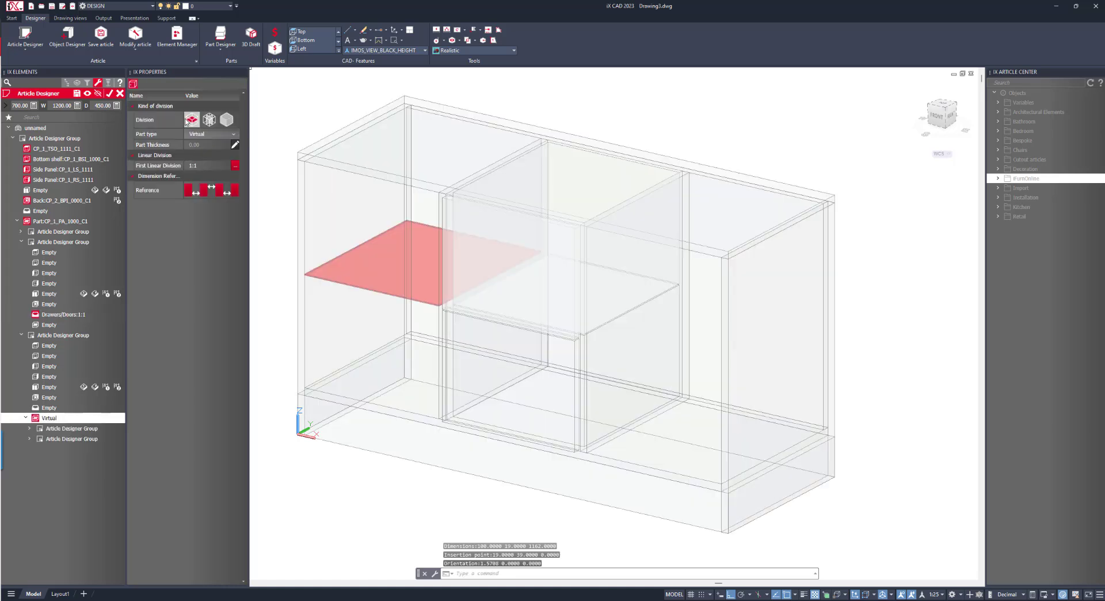
left_click(213, 134)
left_click(202, 146)
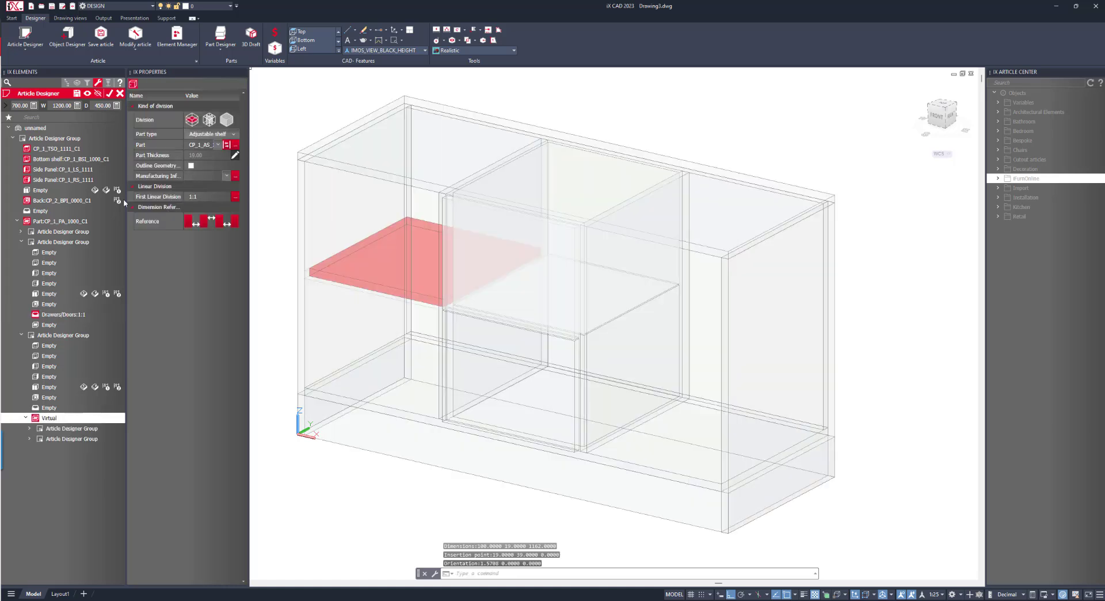
Copy the left compartment's group into the right compartment and generate the finished cabinet
right_click(64, 425)
right_click(42, 338)
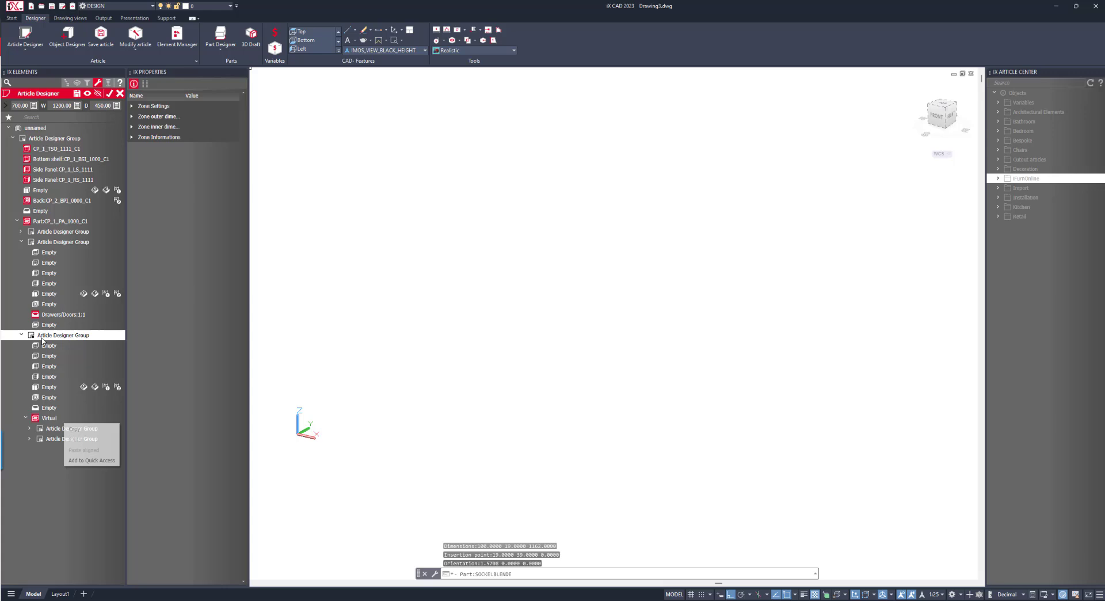
left_click(54, 344)
right_click(44, 232)
right_click(44, 231)
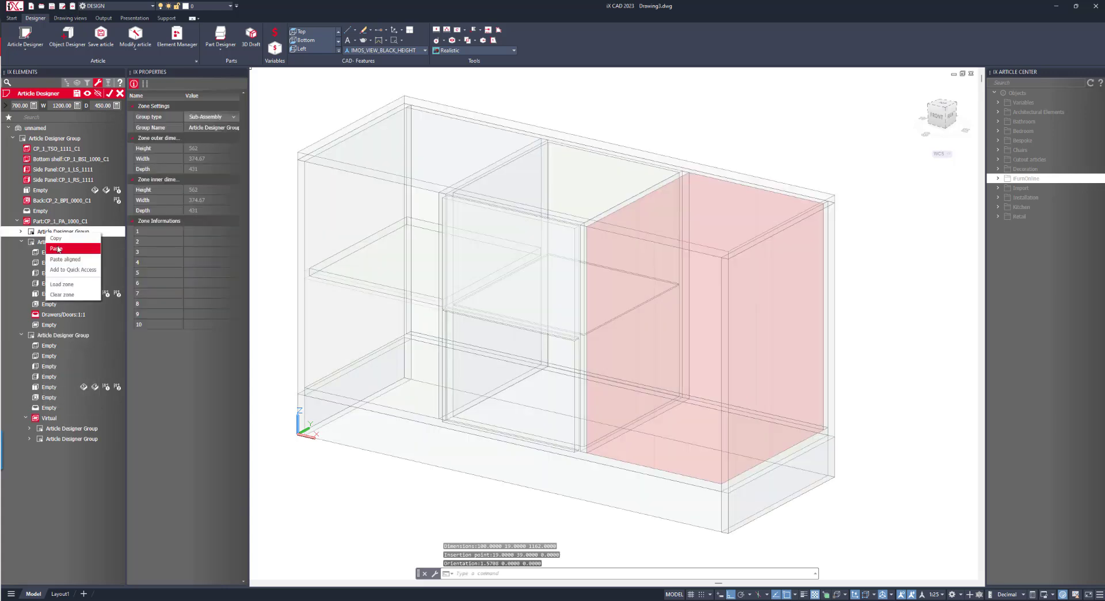
left_click(67, 249)
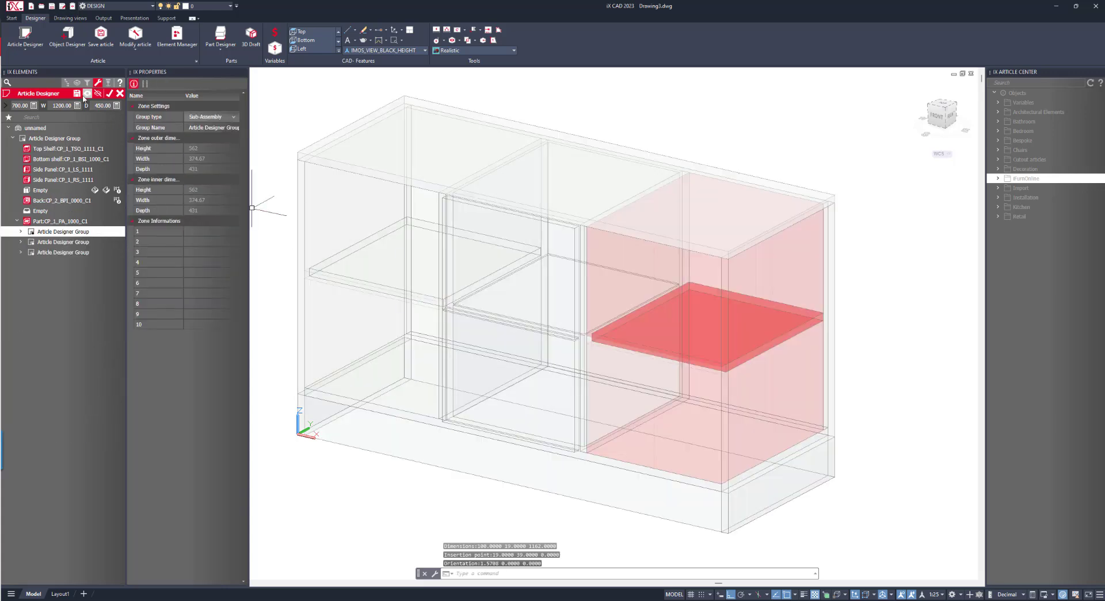
left_click(109, 93)
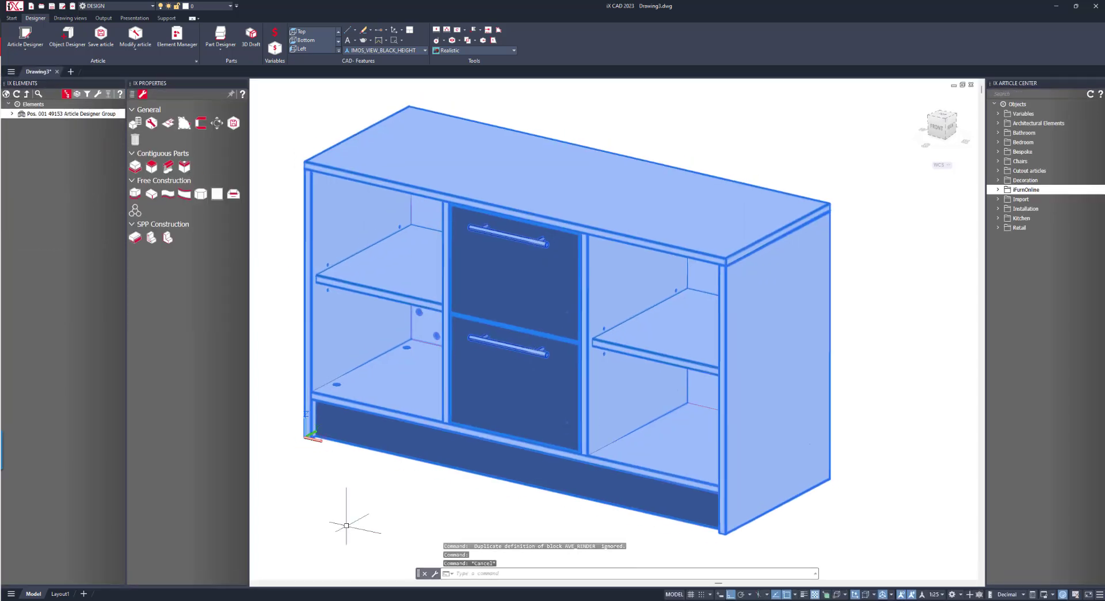
Open the cabinet's article-related variables and expand the Getting_Started construction connectors down to the Connection_situation family
right_click(286, 490)
left_click(311, 352)
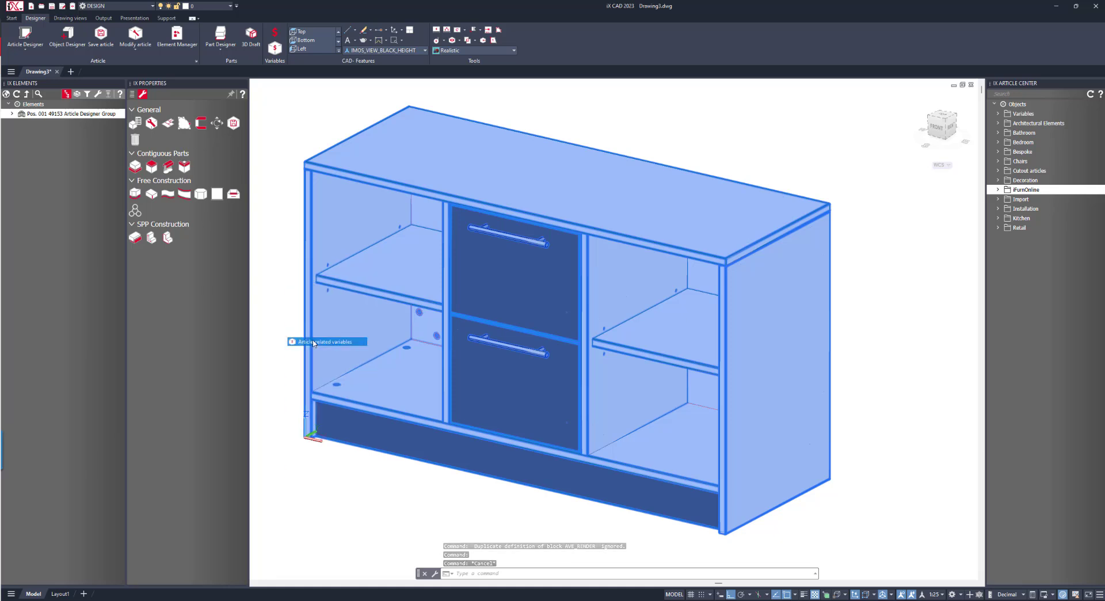
key("Return")
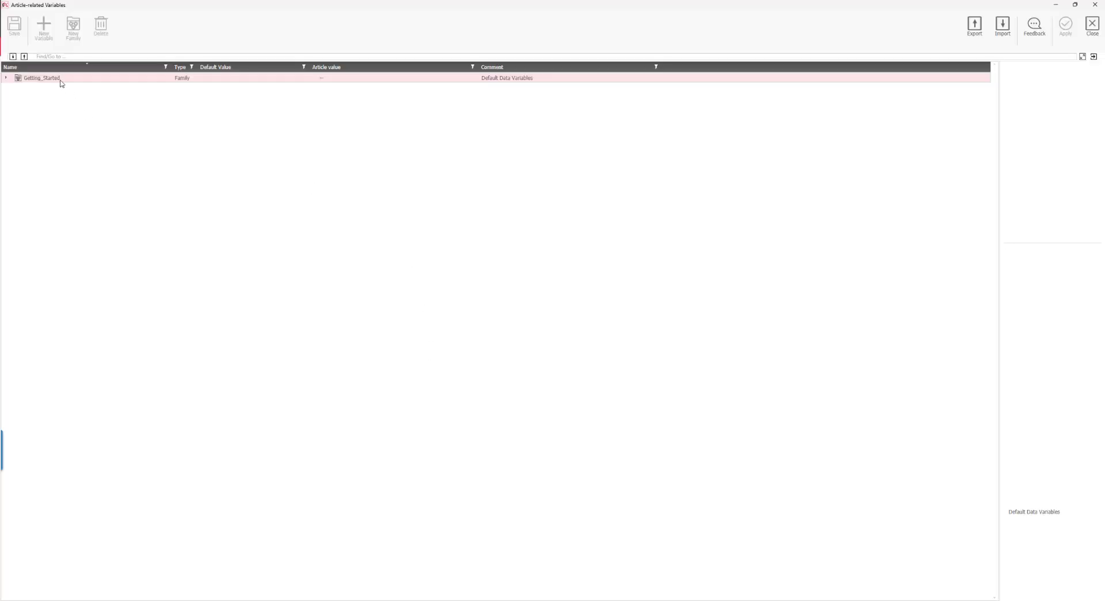
left_click(53, 75)
double_click(50, 81)
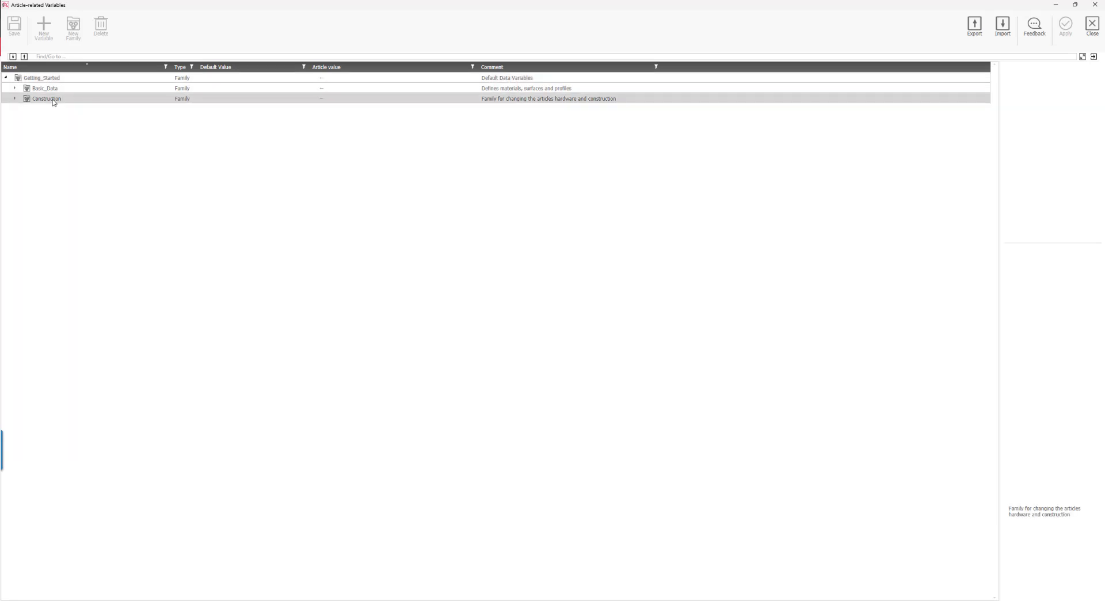
double_click(53, 99)
double_click(61, 110)
double_click(71, 120)
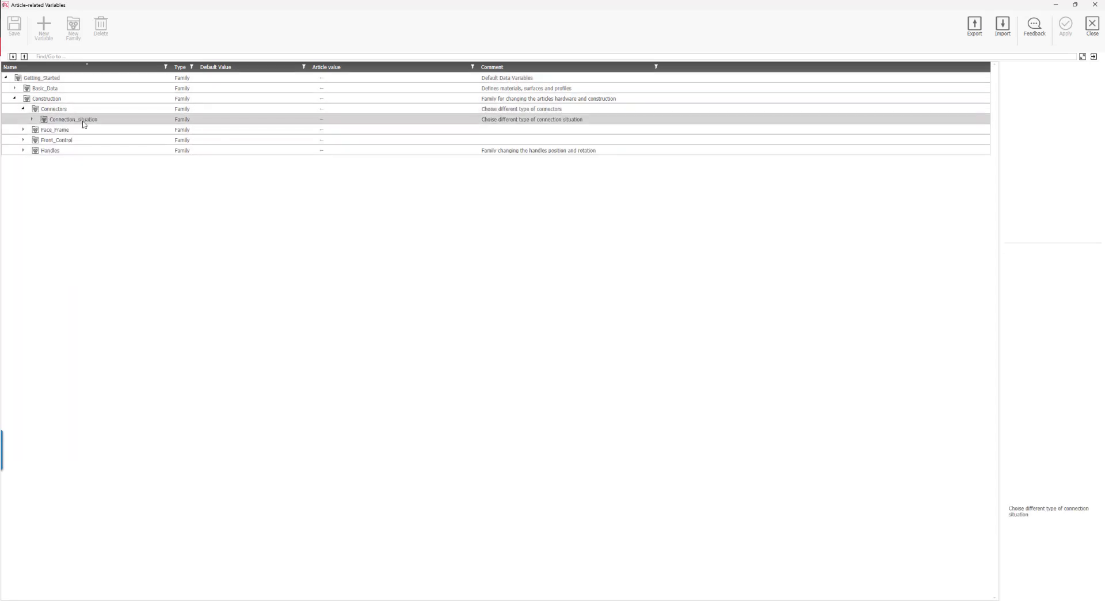
Set the article value to Dowel for the C1_Bottom, C1_Left, C1_Right and C1_Top connection variables
left_click(345, 129)
type("Dowel")
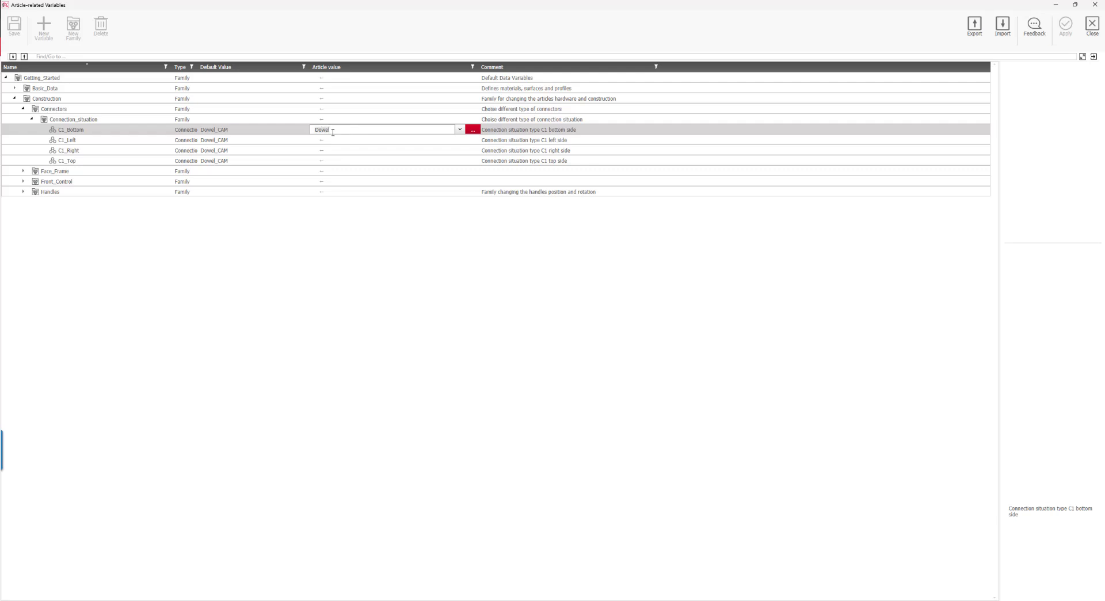
left_click(340, 141)
key("ctrl+v")
left_click(347, 152)
key("ctrl+v")
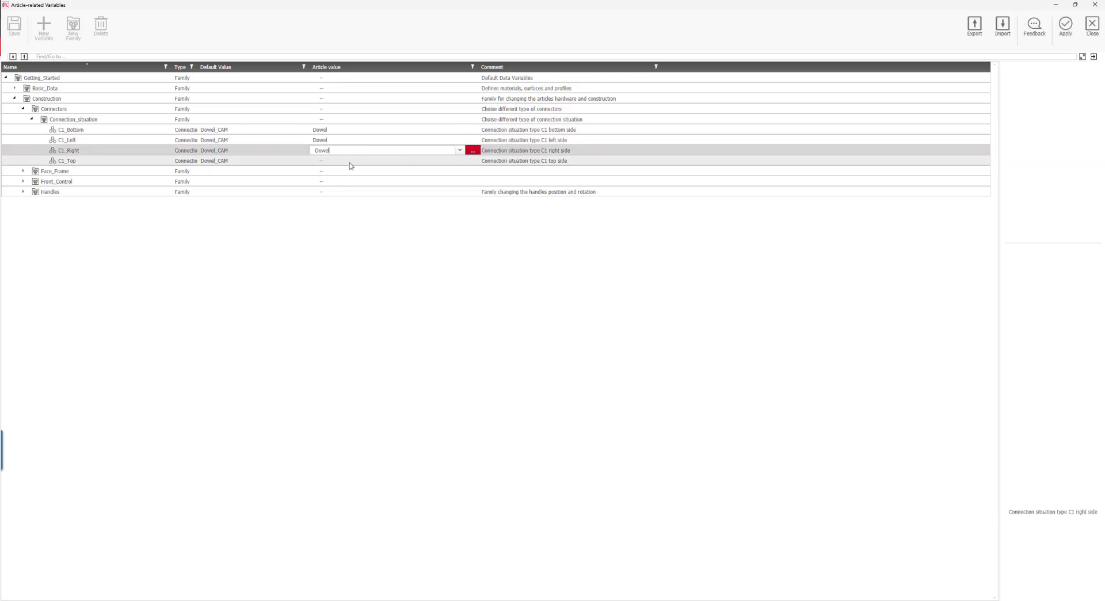
left_click(349, 162)
key("ctrl+v")
Set the article value of the Handles family to Handle_Profile_Behind_Edge_20
left_click(62, 184)
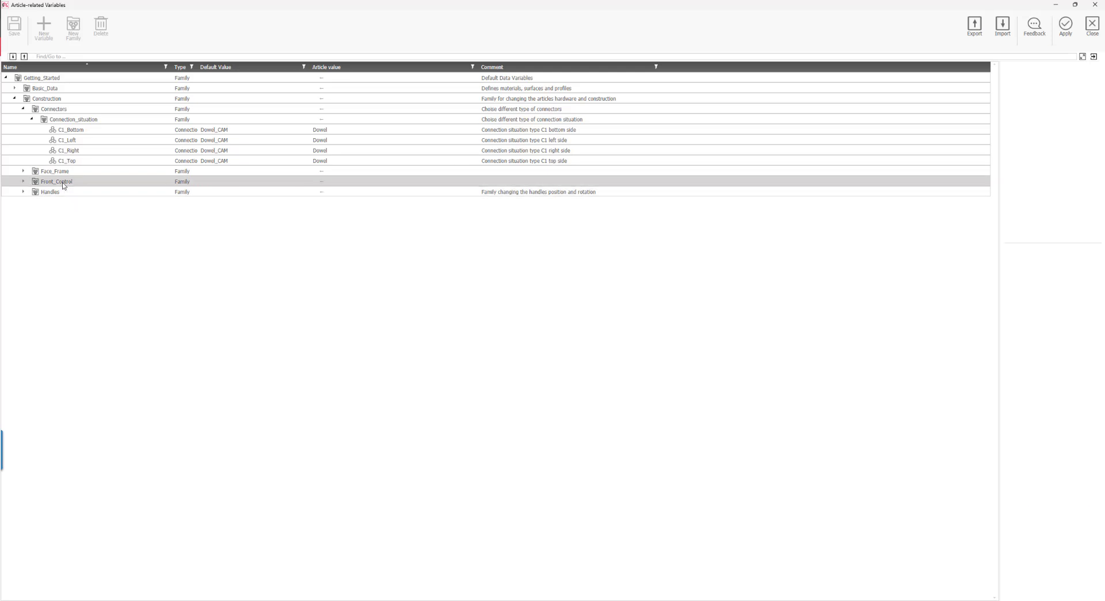
left_click(58, 195)
double_click(58, 194)
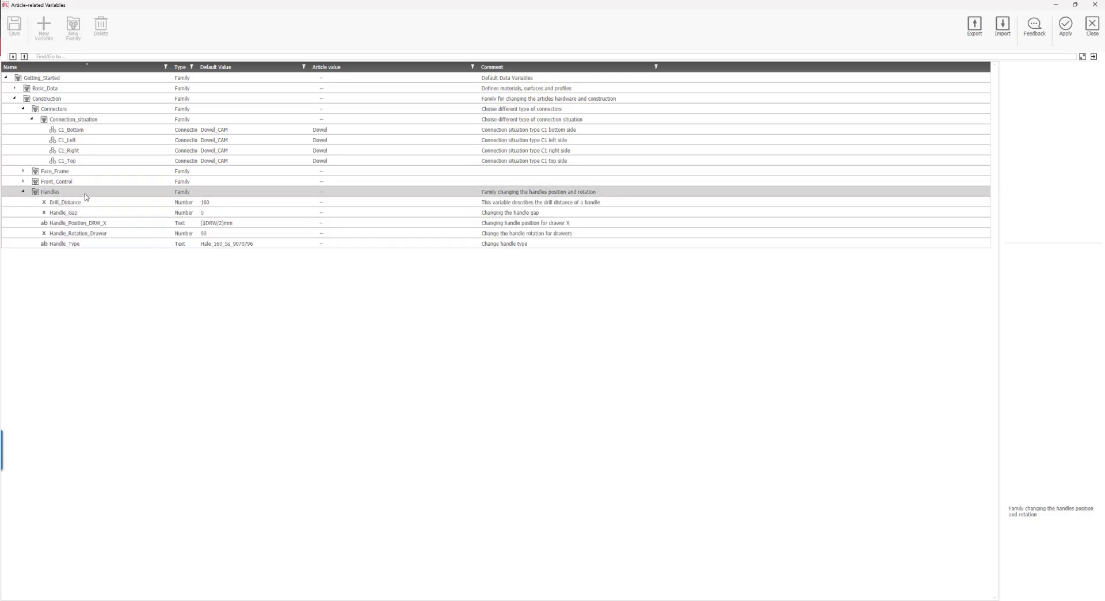
left_click(354, 194)
left_click(475, 193)
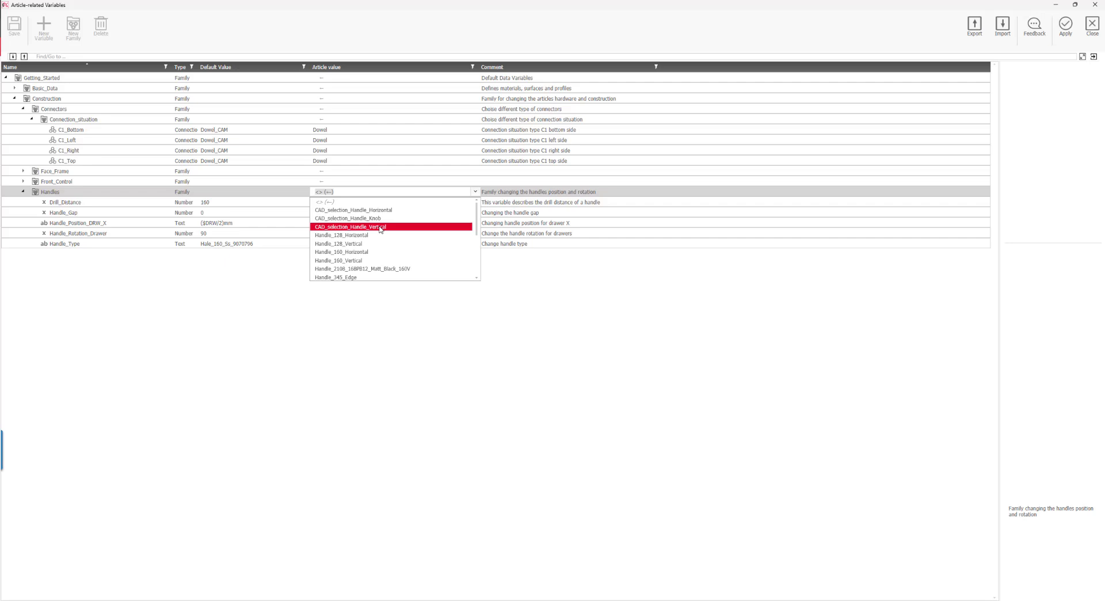
scroll(375, 233, "down", 3)
left_click(361, 244)
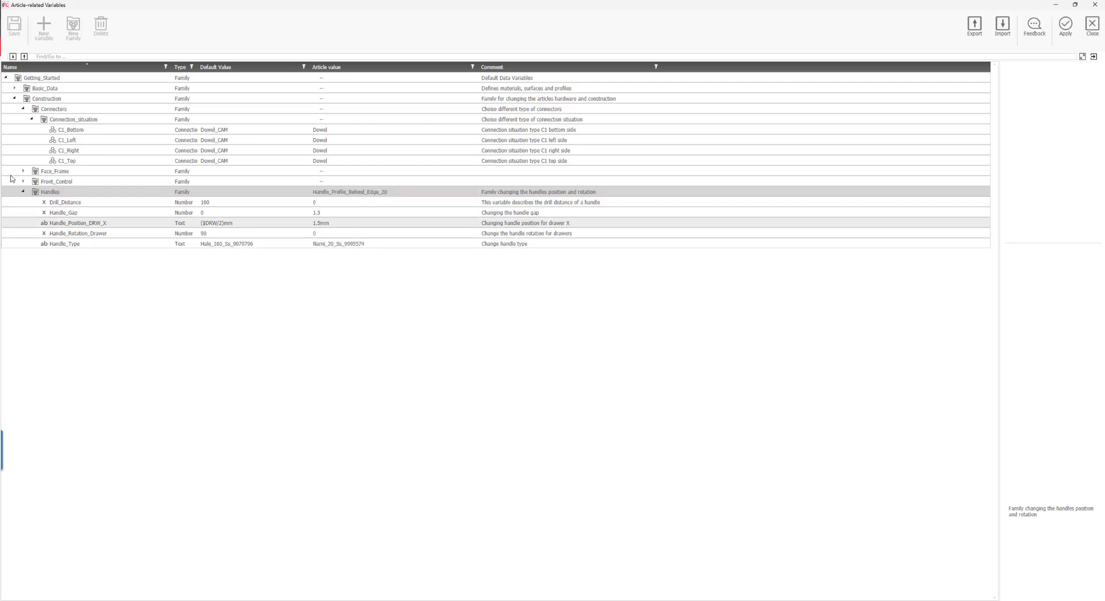
left_click(24, 192)
Under Basic_Data, Materials_Case, set the carcass material family Material_Case_1 to iX_PB18_MEL_Oak_H
left_click(14, 88)
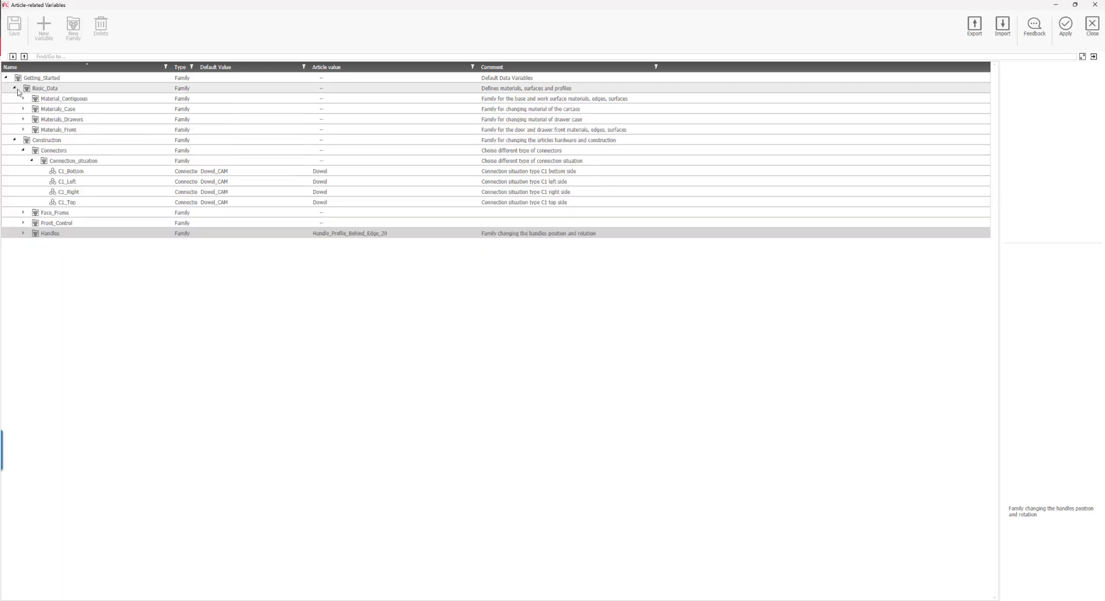
left_click(24, 108)
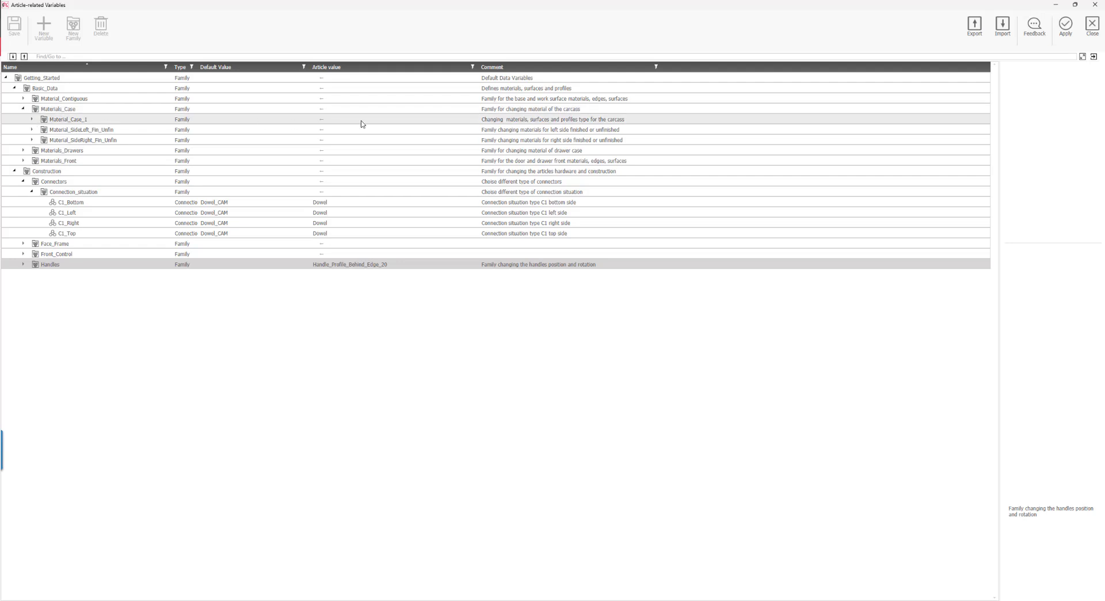
left_click(462, 121)
left_click(476, 120)
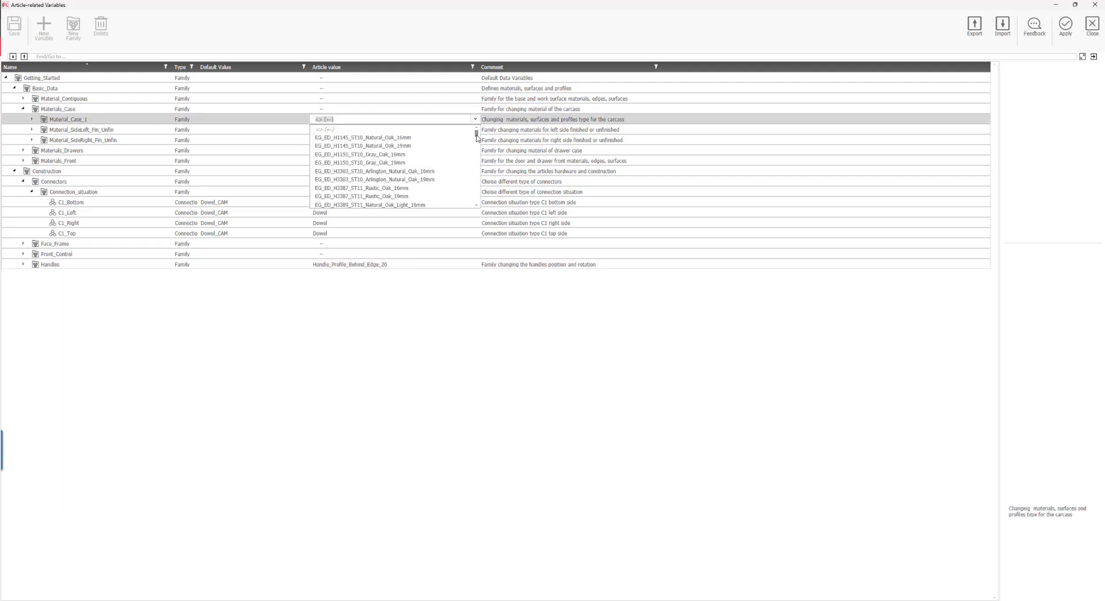
left_click_drag(476, 140, 476, 156)
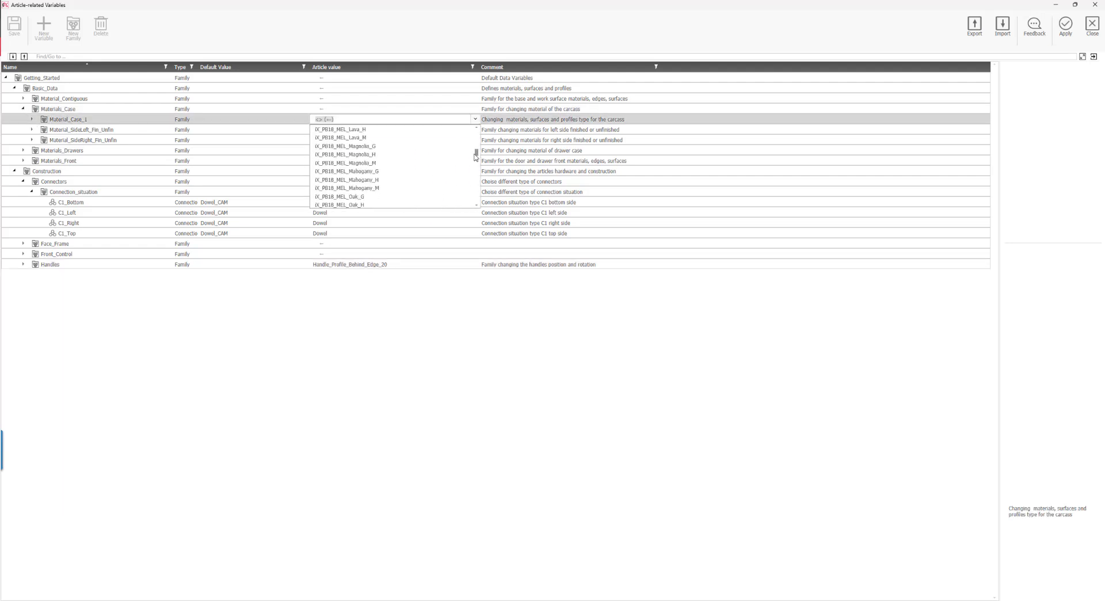
left_click(377, 205)
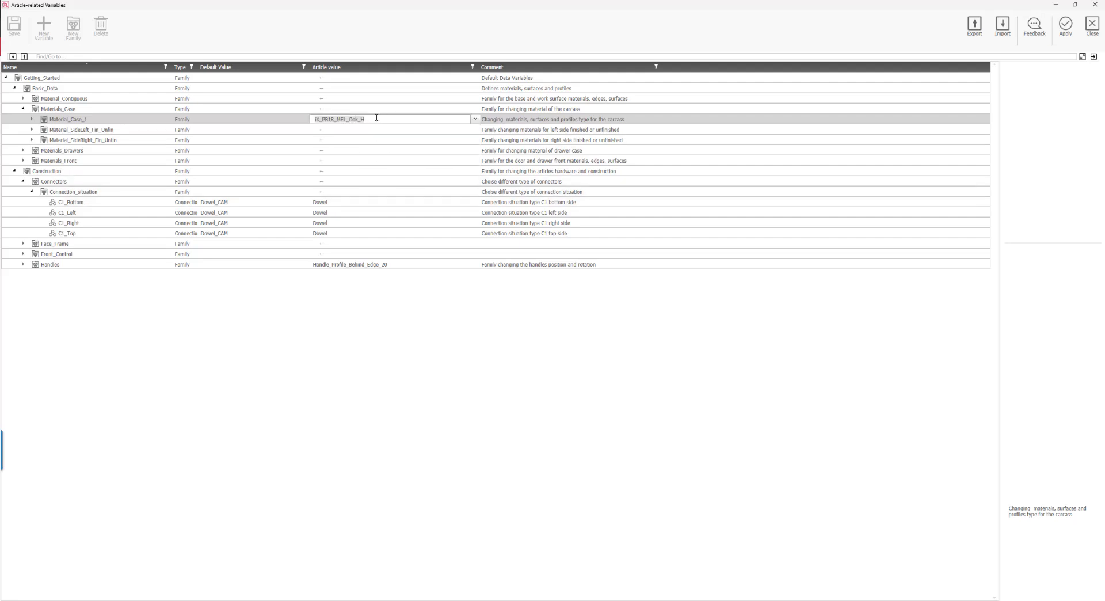
Apply the same material, iX_PB18_MEL_Oak_H, to Material_Drawer_Front_1 and Material_Front_1 in the Materials_Front family
double_click(120, 162)
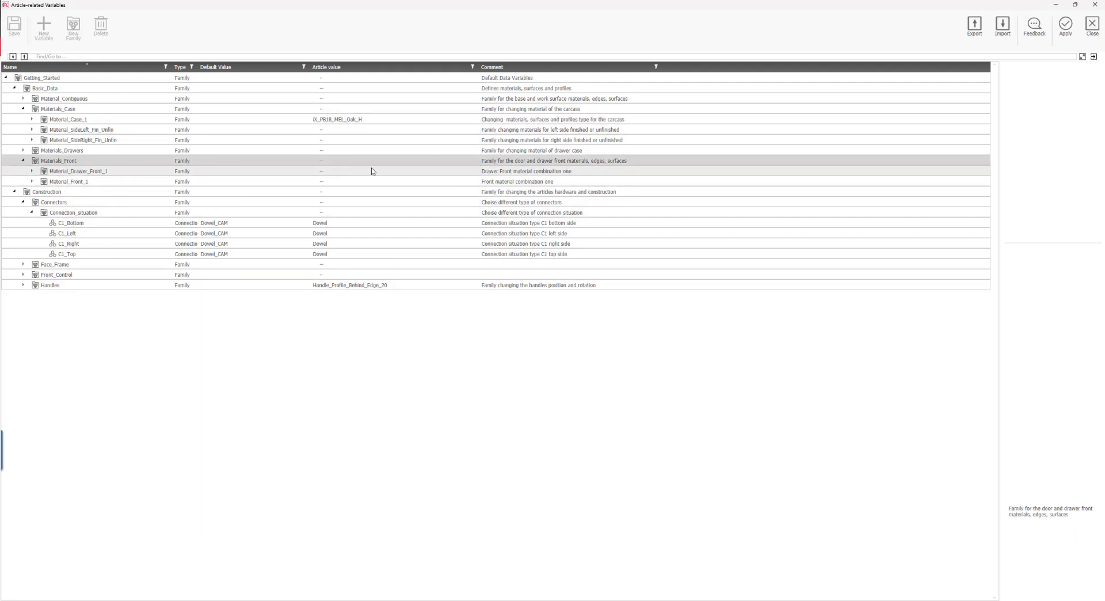
left_click(373, 163)
type("iX_PB18_MEL_Oak_H")
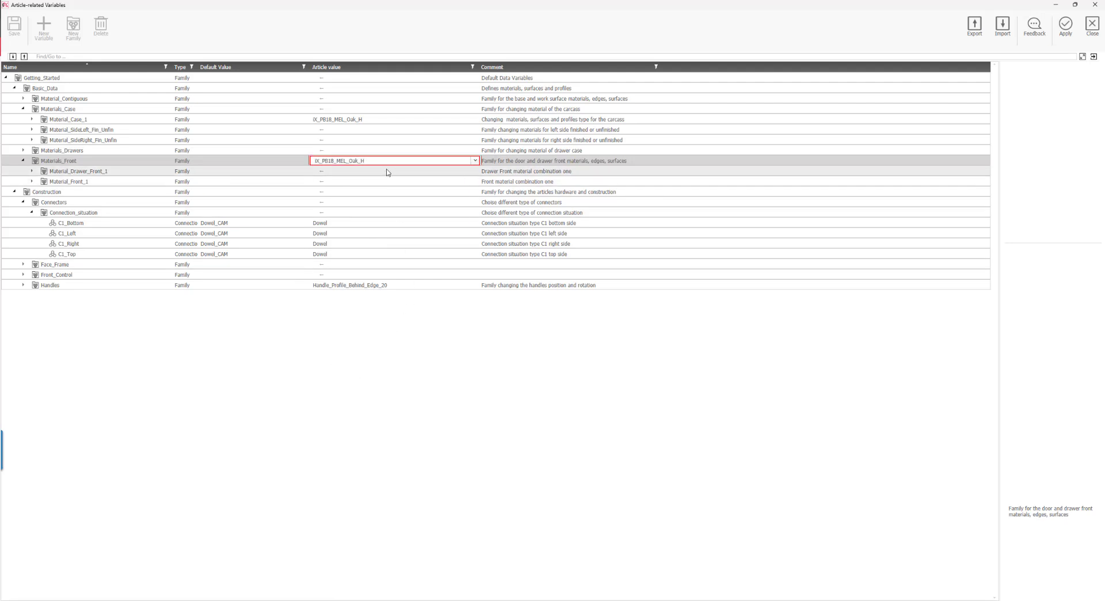
left_click(430, 168)
type("iX_PB18_MEL_Oak_H")
key("Return")
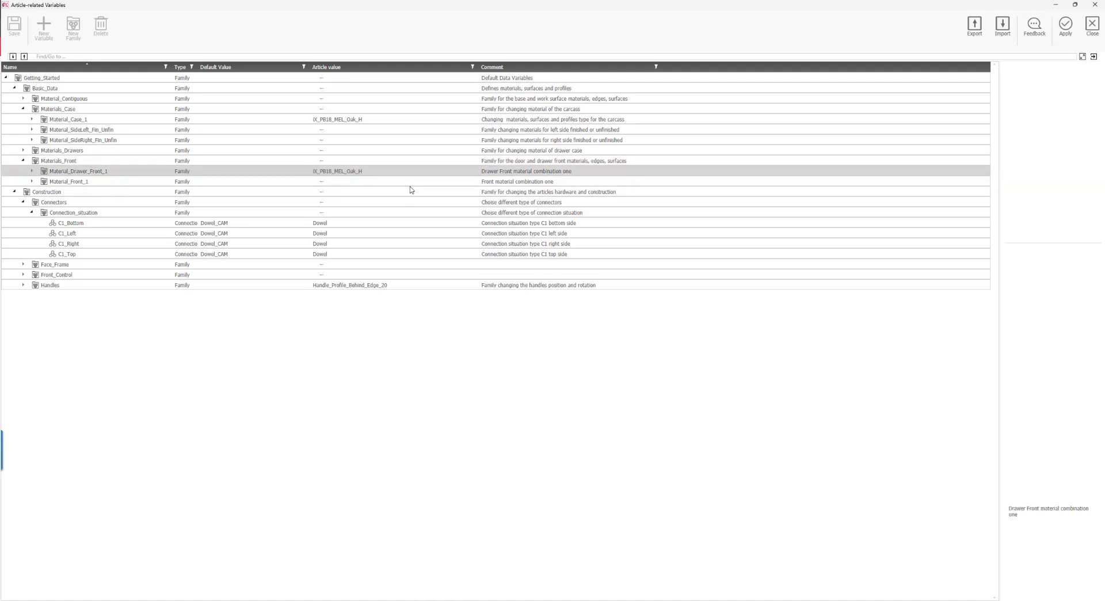
left_click(408, 182)
left_click(400, 234)
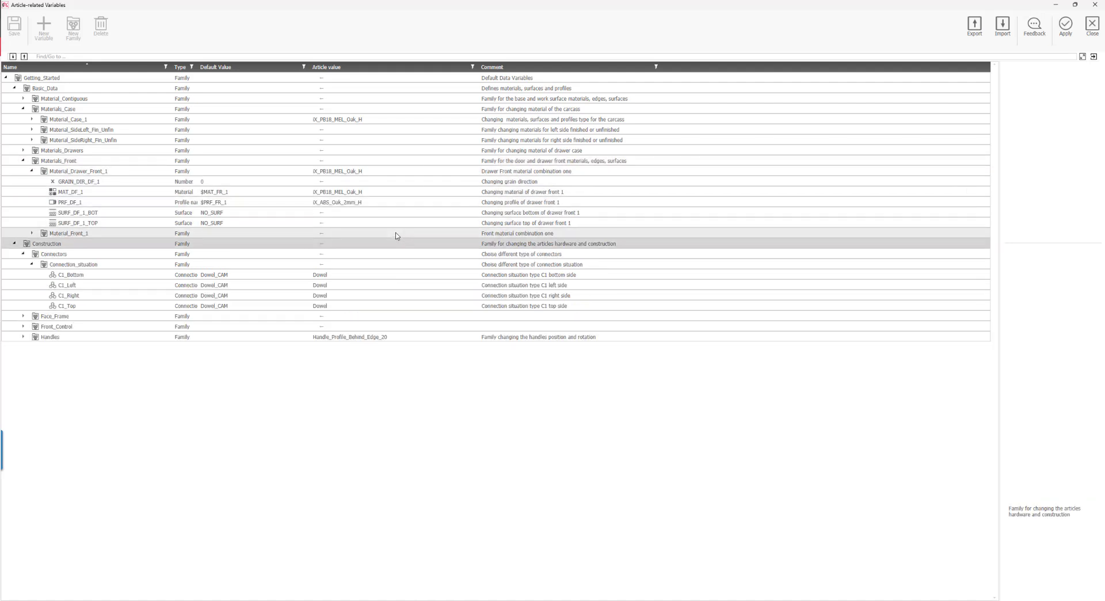
Apply the variable changes to the cabinet and deselect it to view the updated model from the front
left_click(1066, 25)
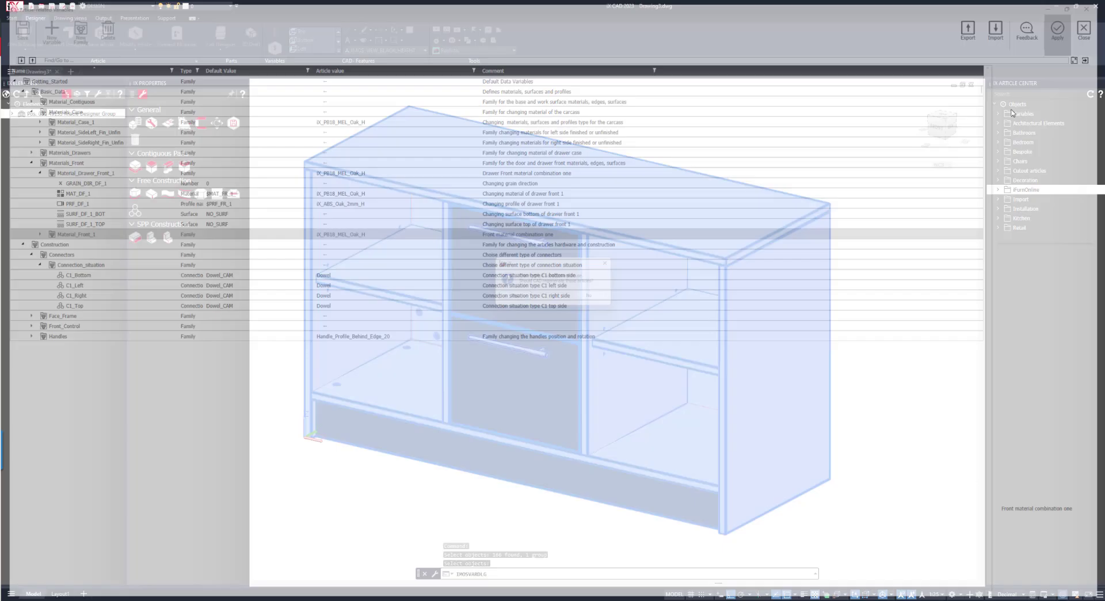
left_click(506, 301)
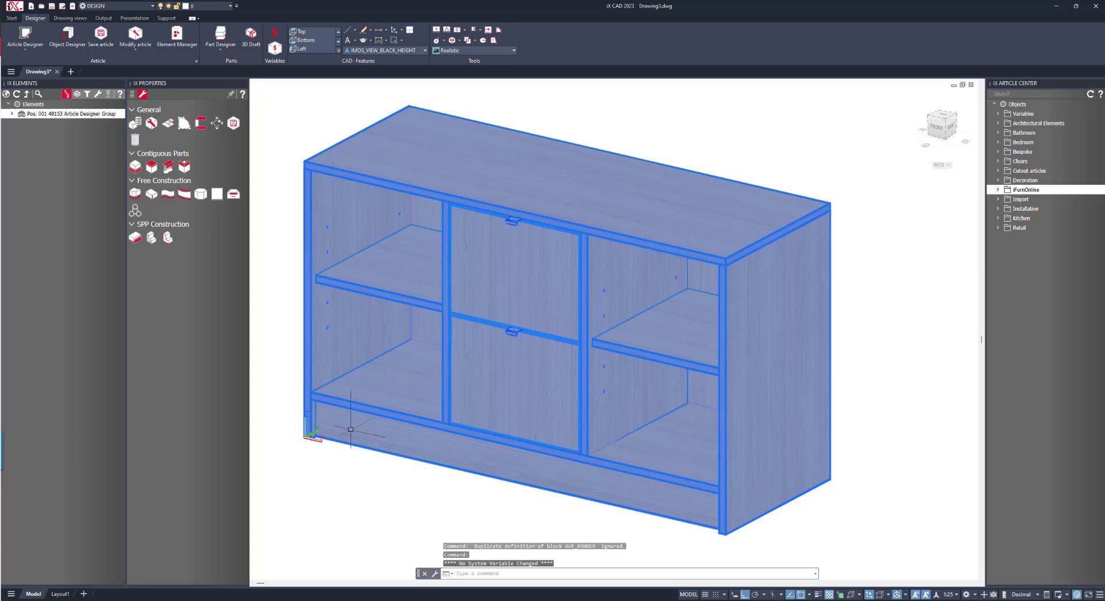
left_click(47, 104)
middle_click_drag(435, 426, 483, 424, "shift")
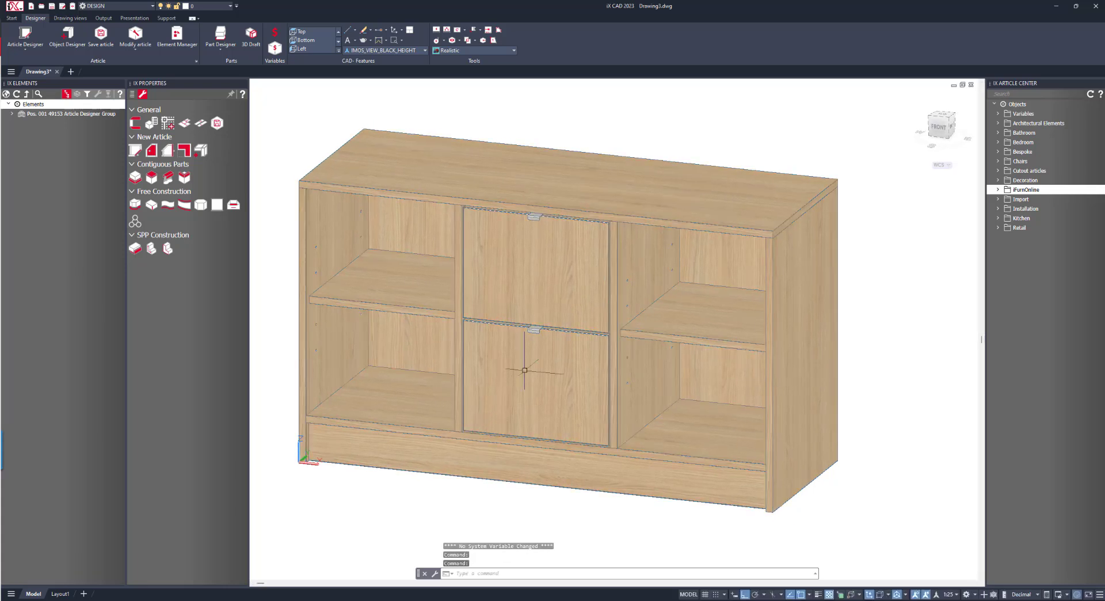
Start saving the drawing as a new order named TV_UNIT
left_click(12, 18)
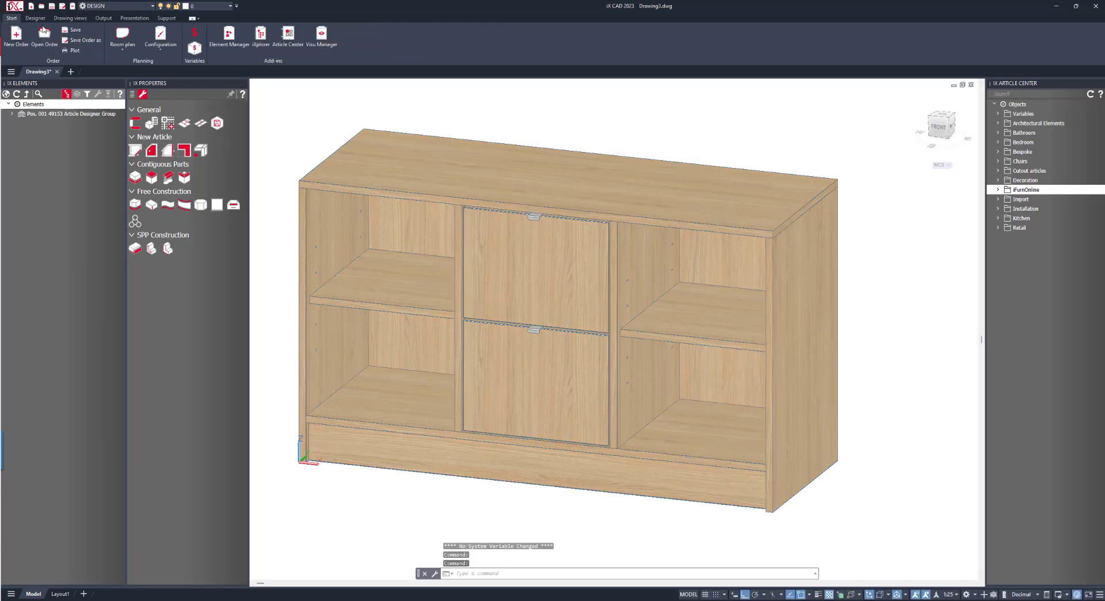
left_click(82, 39)
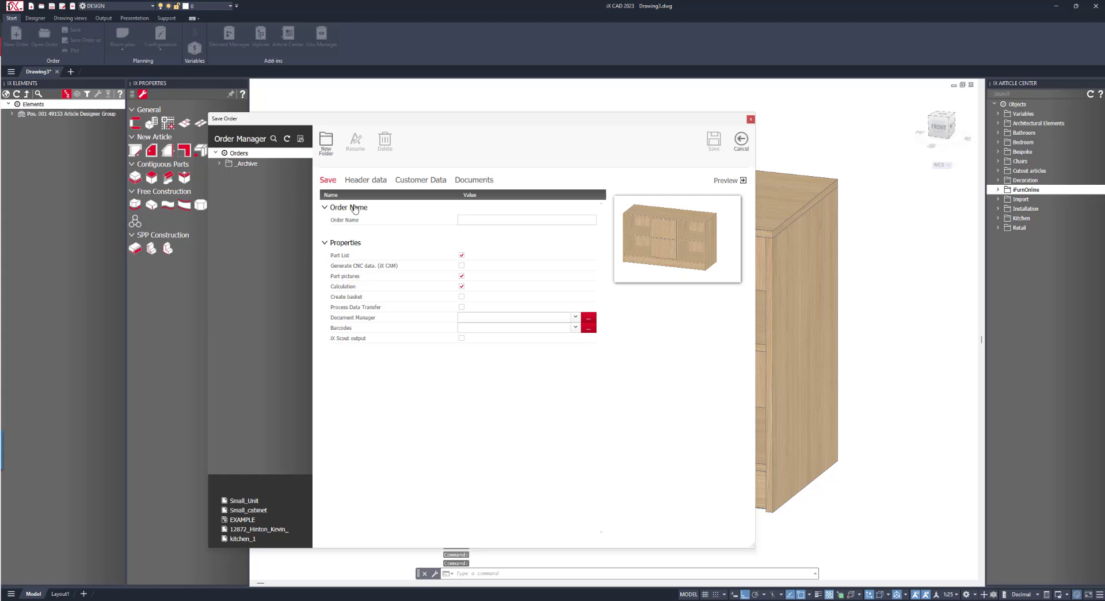
left_click(476, 223)
type("TV")
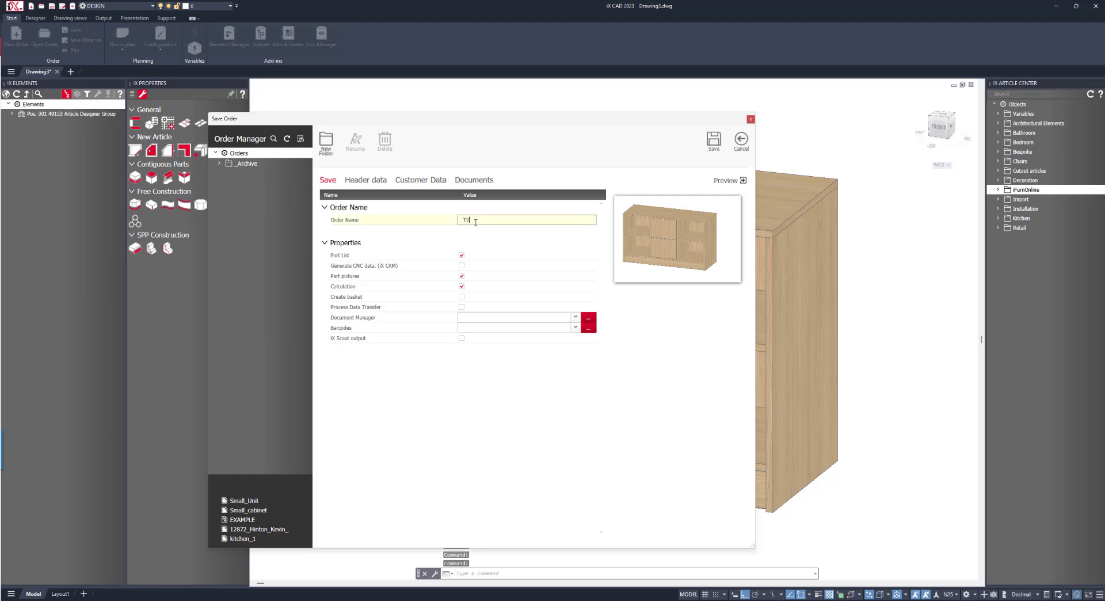
type("_Uni")
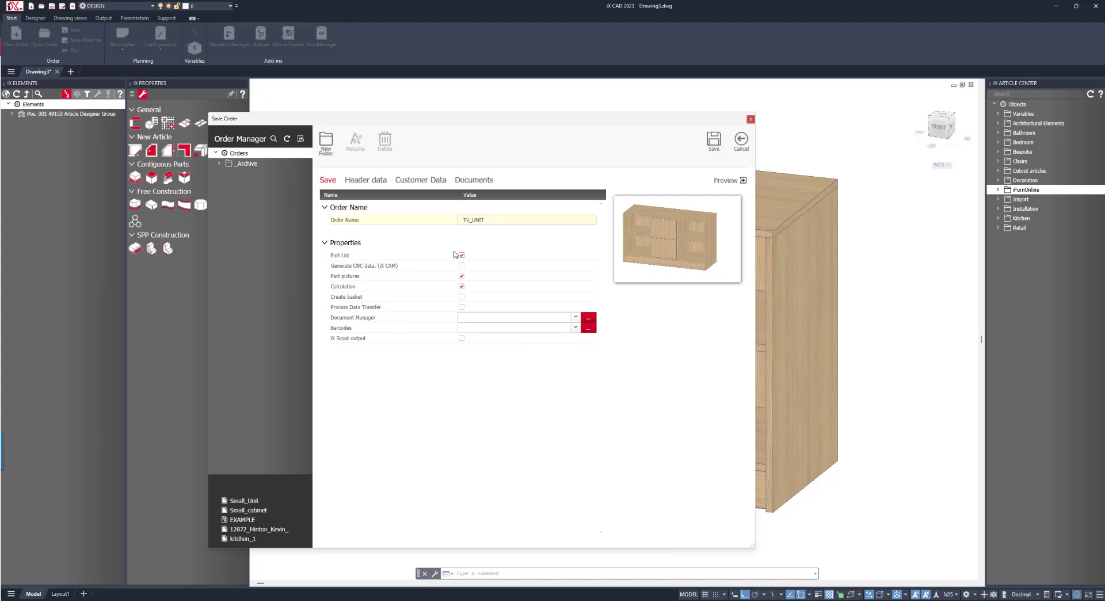
Assign the in3D customer record to the order, confirm the customer change and save the order
left_click(407, 180)
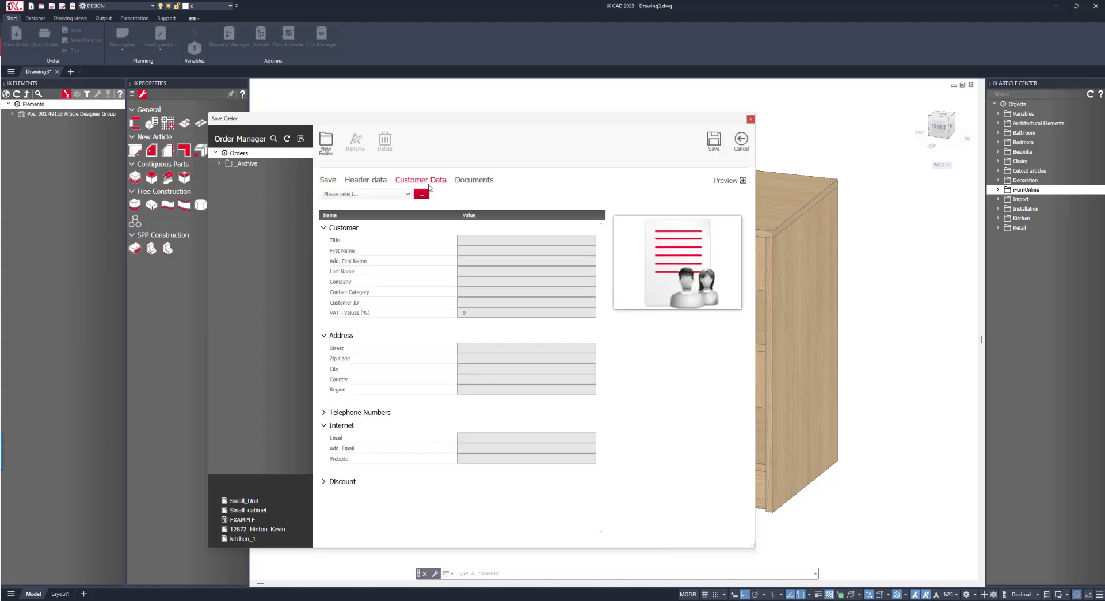
left_click(377, 195)
left_click(366, 213)
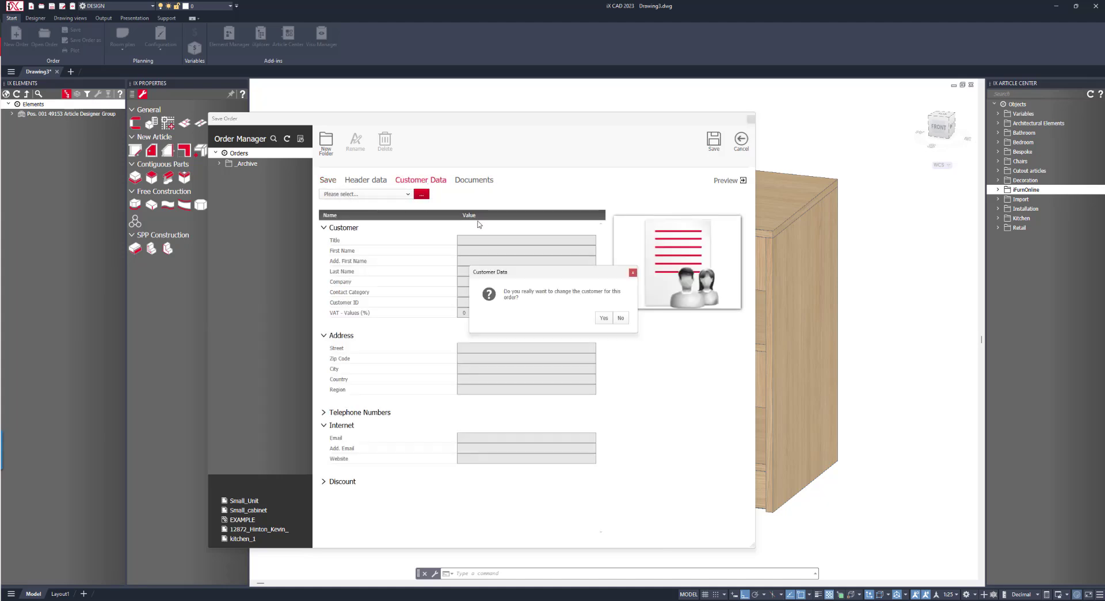
left_click(603, 320)
left_click(341, 427)
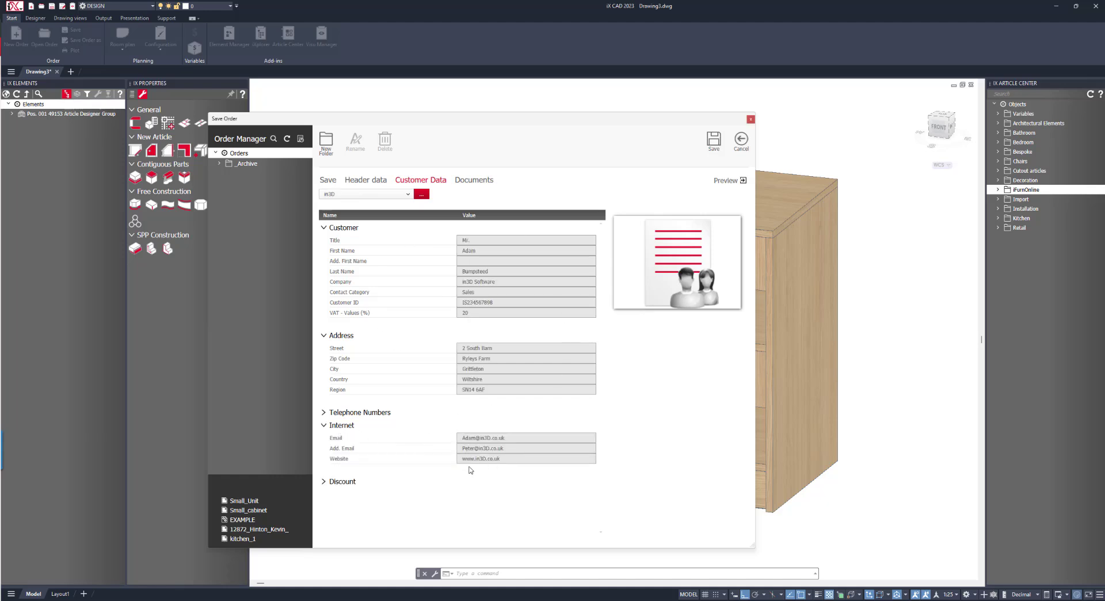
left_click(714, 141)
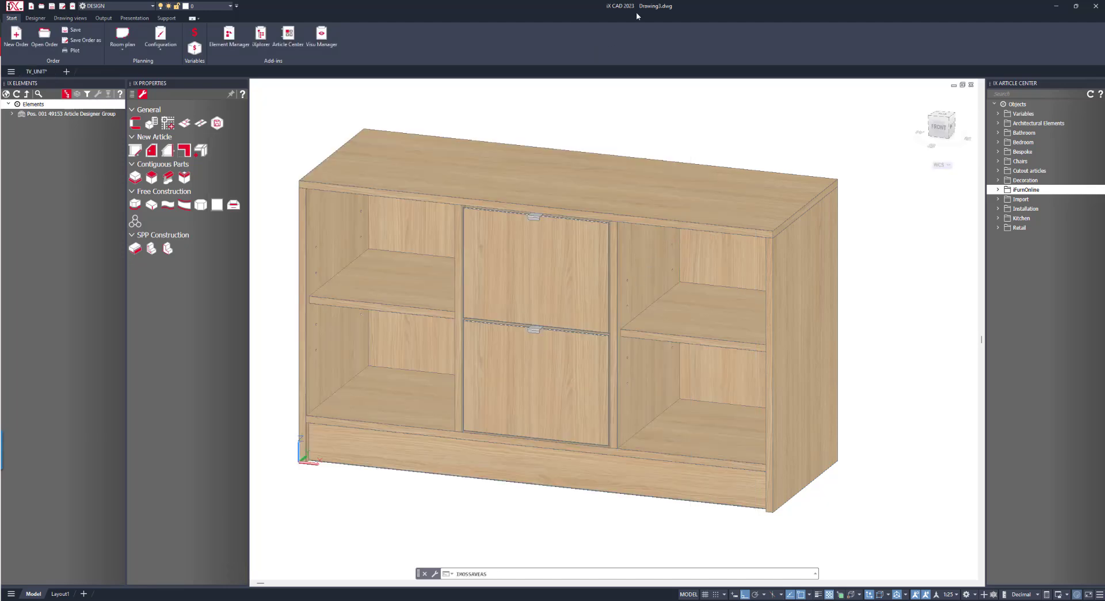
Open the iX Showcase settings and set the visualization level to Mode 6 and the duration to 10
left_click(103, 19)
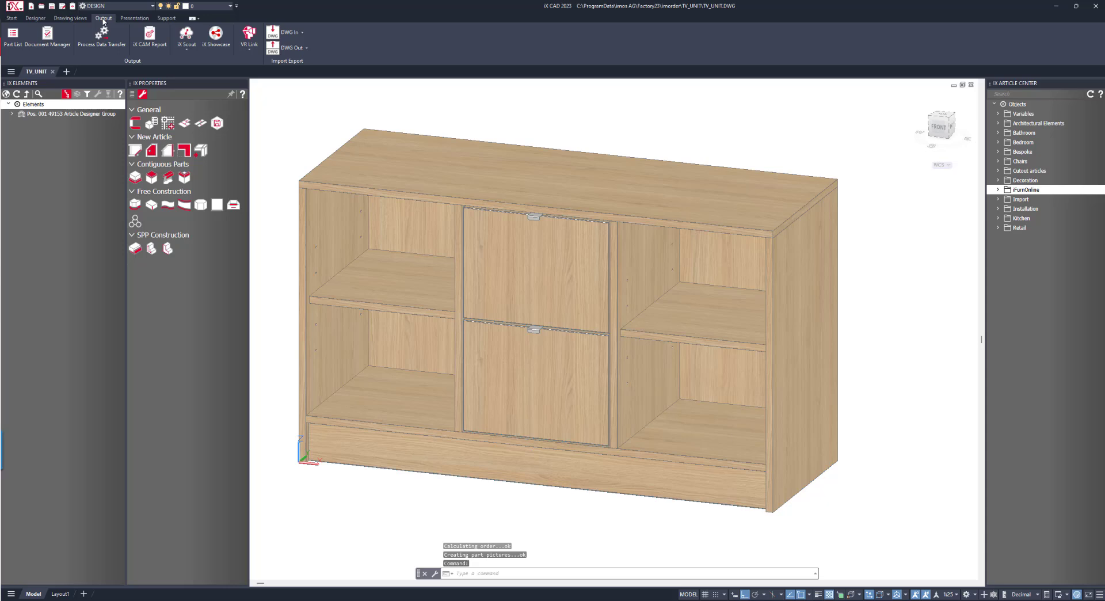
left_click(216, 35)
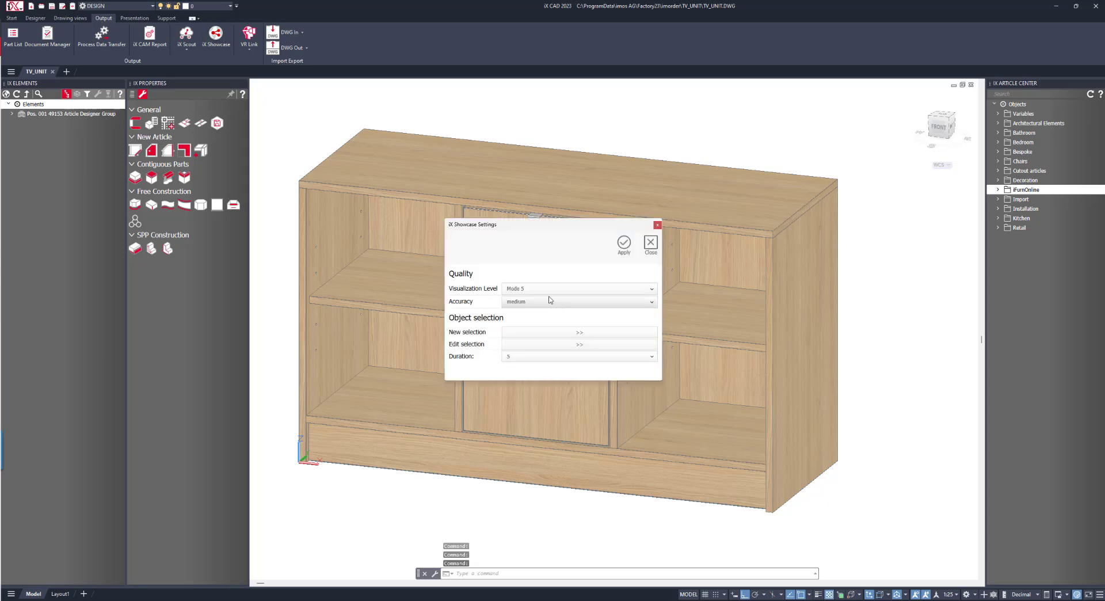
left_click(535, 290)
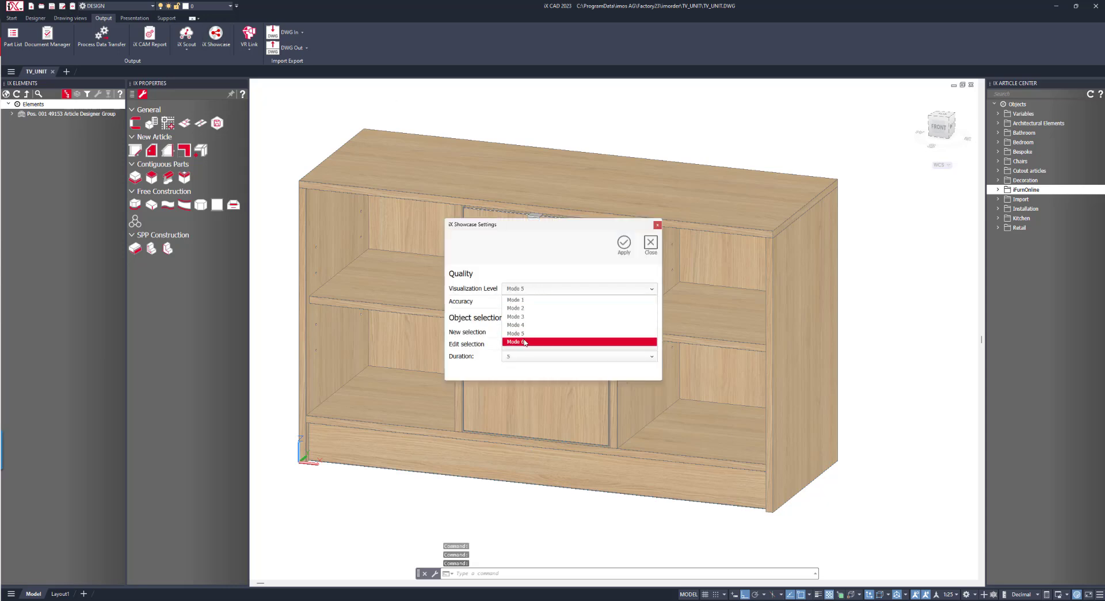
left_click(523, 342)
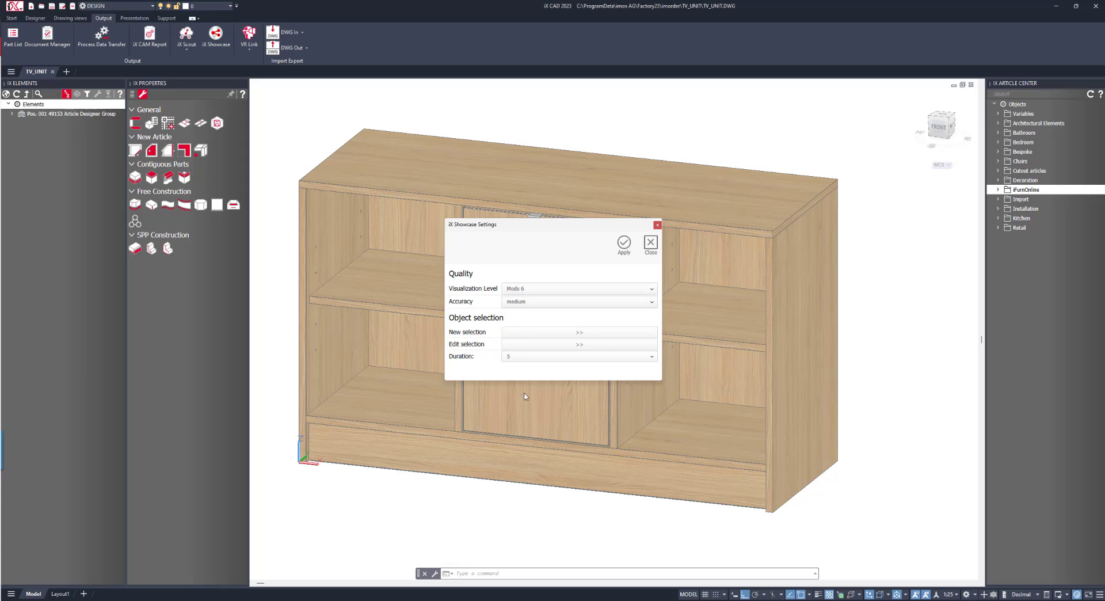
left_click(509, 358)
left_click(510, 387)
Select the whole cabinet as the showcase object and upload it to the iX Showcase server
left_click(538, 336)
left_click(551, 340)
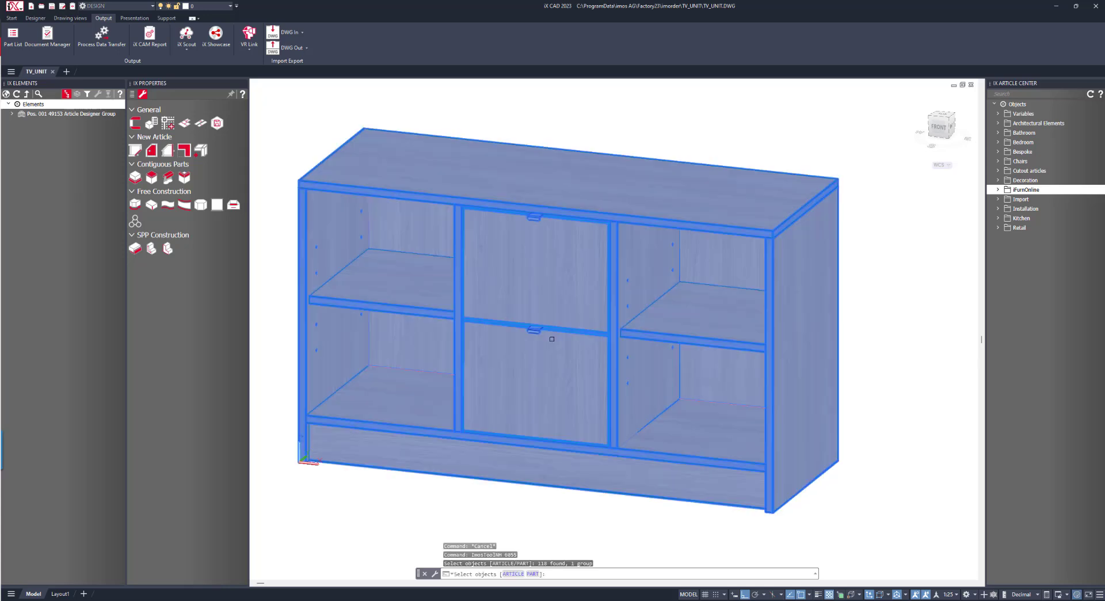
right_click(553, 341)
left_click(570, 345)
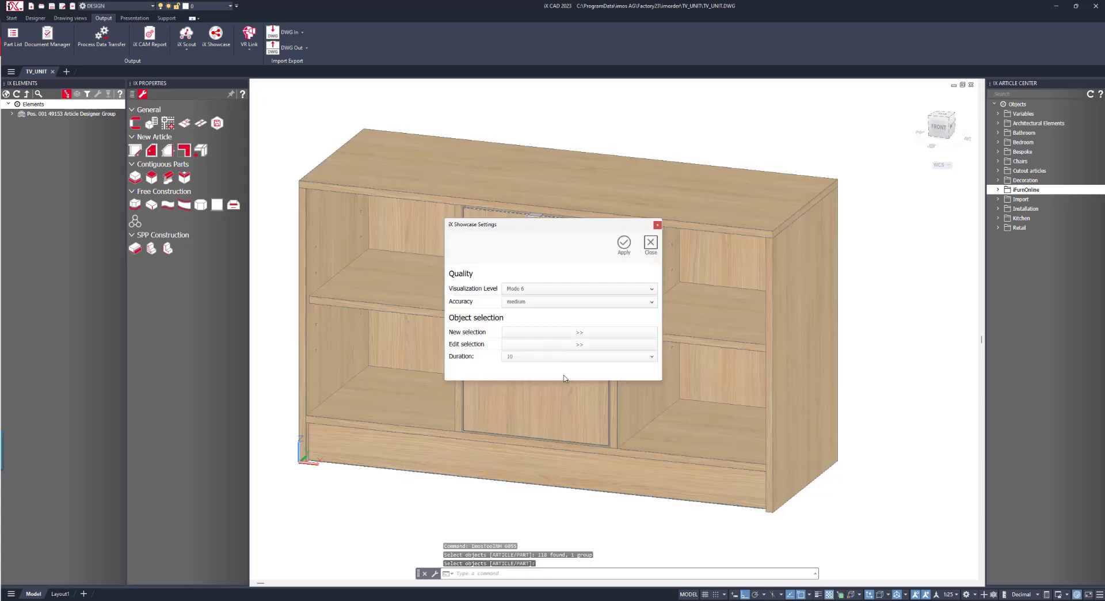
left_click(623, 247)
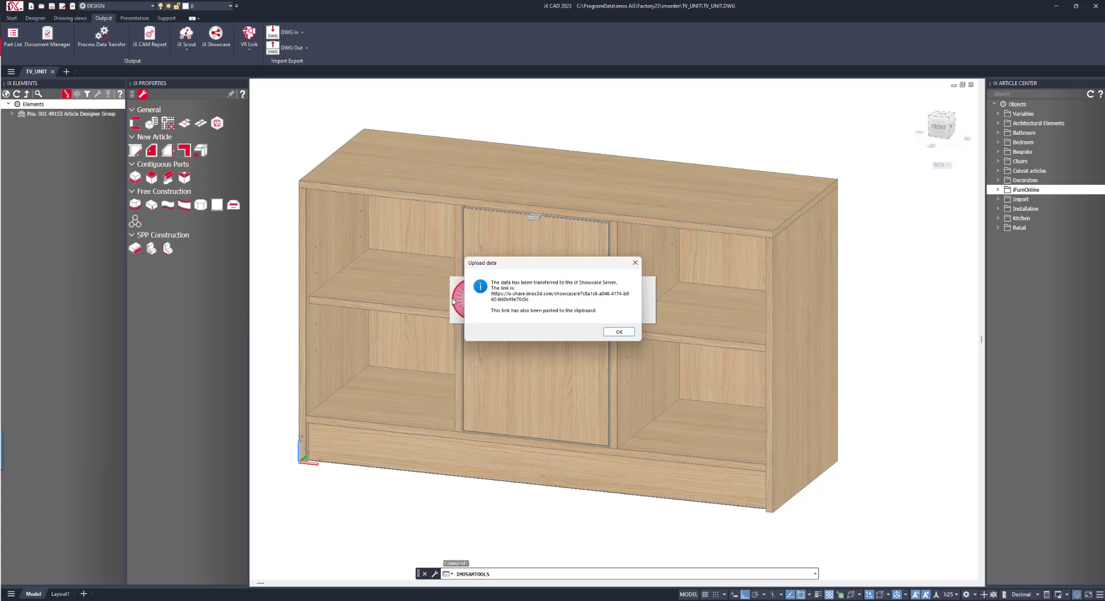
left_click(630, 334)
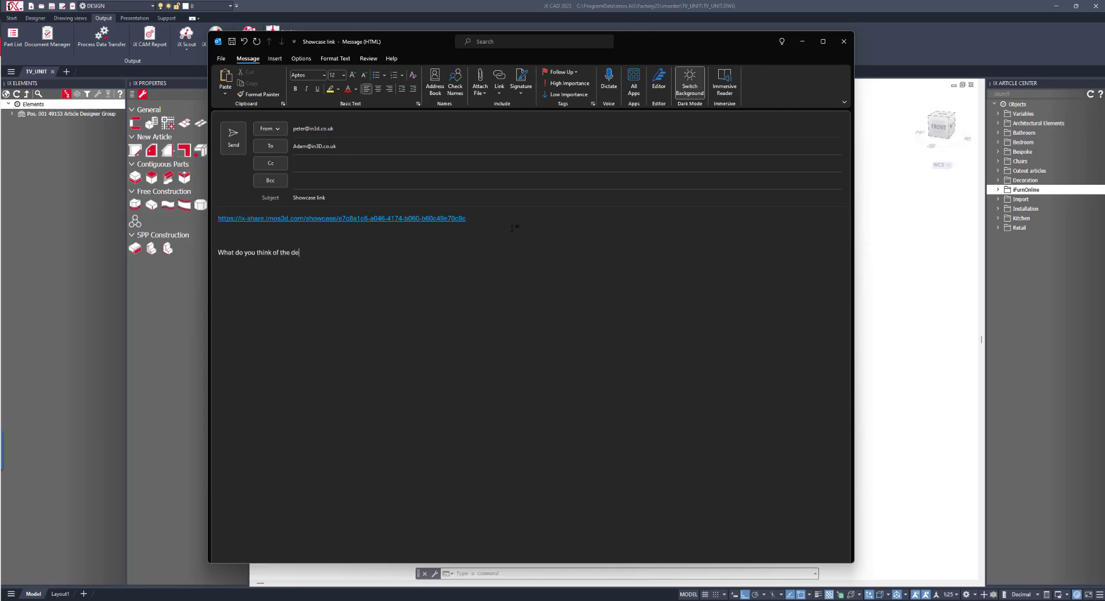
Send the e-mail with the showcase link and a question about the design, and switch to a new Chrome window
left_click(233, 137)
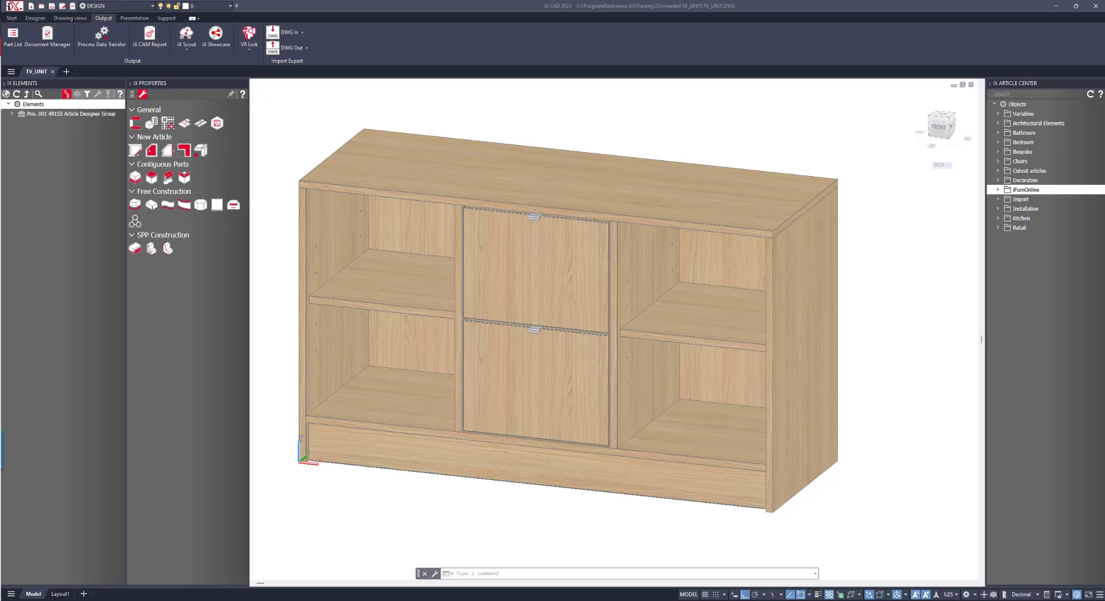
left_click_drag(0, 190, 508, 133)
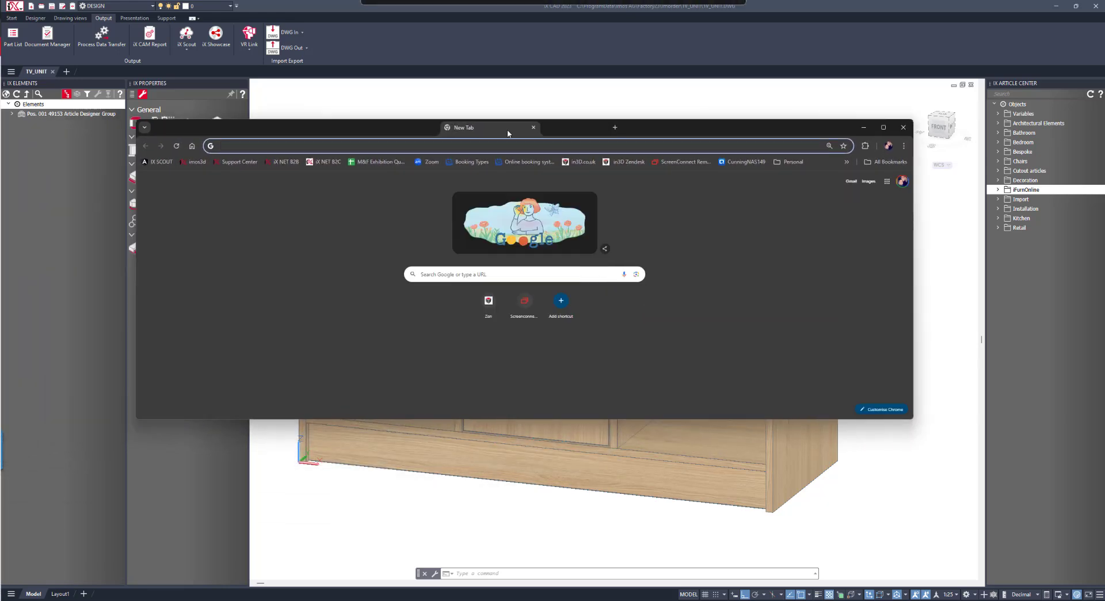
Open the copied showcase link in Chrome, inspect the cabinet model from several angles and return to iX CAD
left_click(462, 151)
right_click(461, 151)
left_click(482, 229)
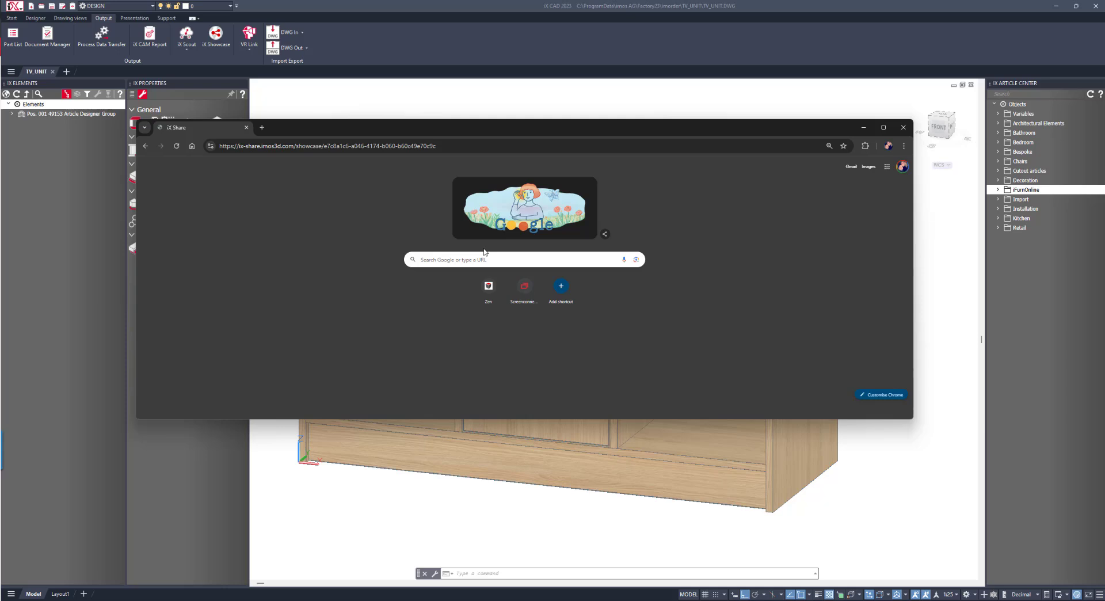
left_click_drag(504, 311, 743, 309)
scroll(540, 306, "up", 5)
scroll(541, 306, "down", 5)
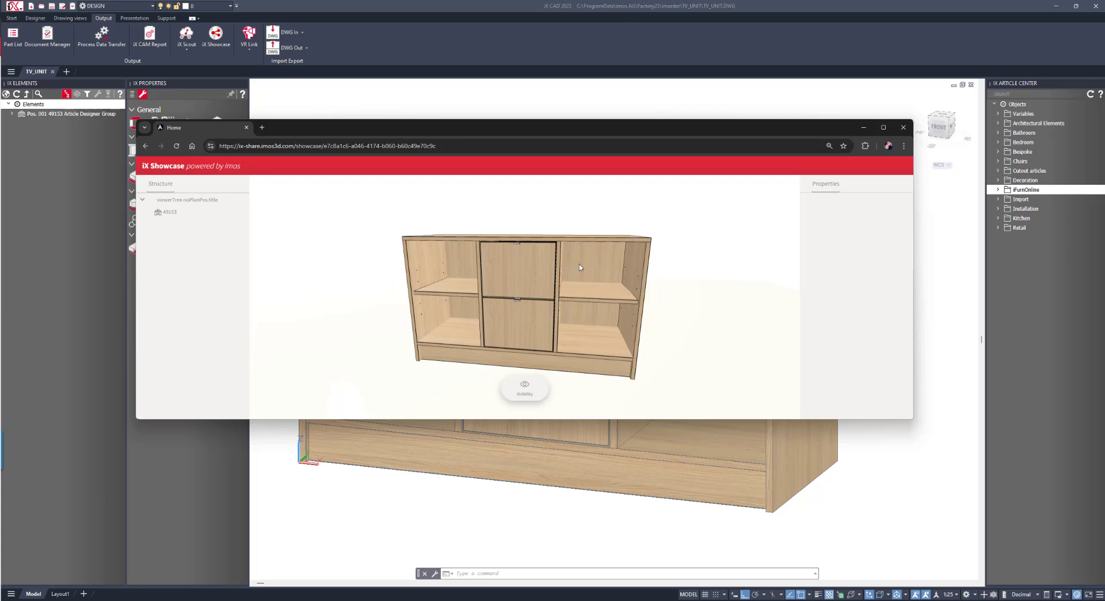
left_click_drag(562, 330, 534, 317)
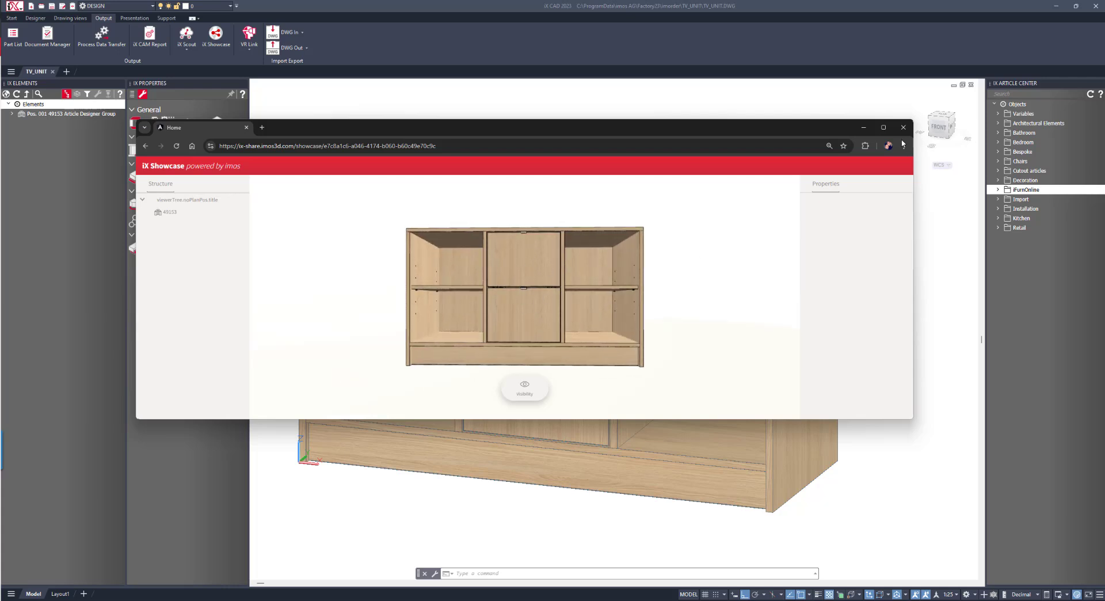
left_click(864, 127)
Modify the cabinet article and set the drawer division in the middle compartment to 1:1:1
right_click(561, 305)
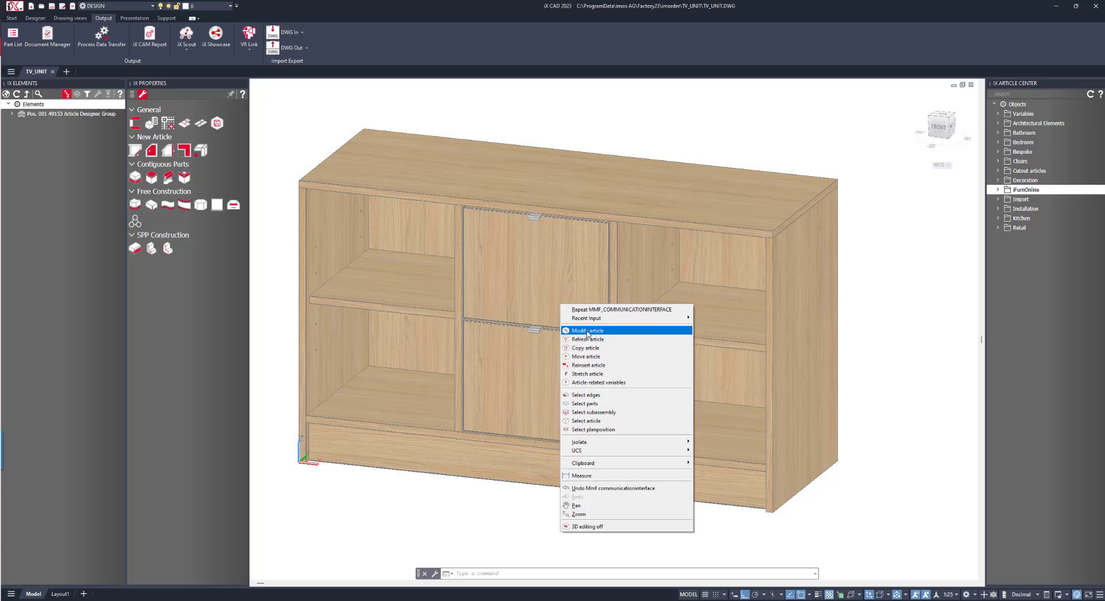
left_click(587, 332)
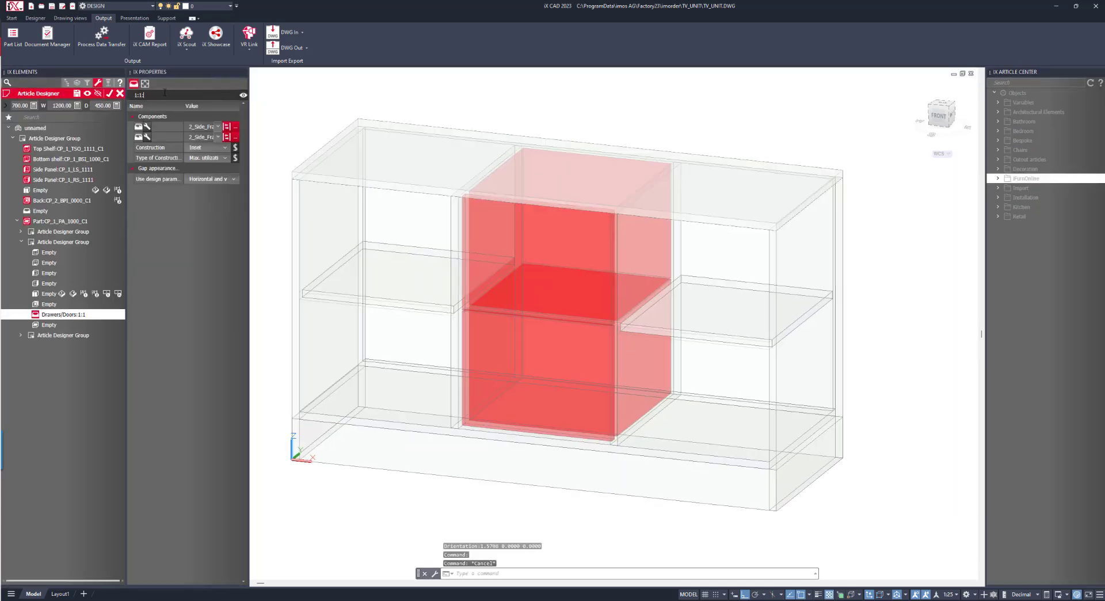
type(":1")
key("Return")
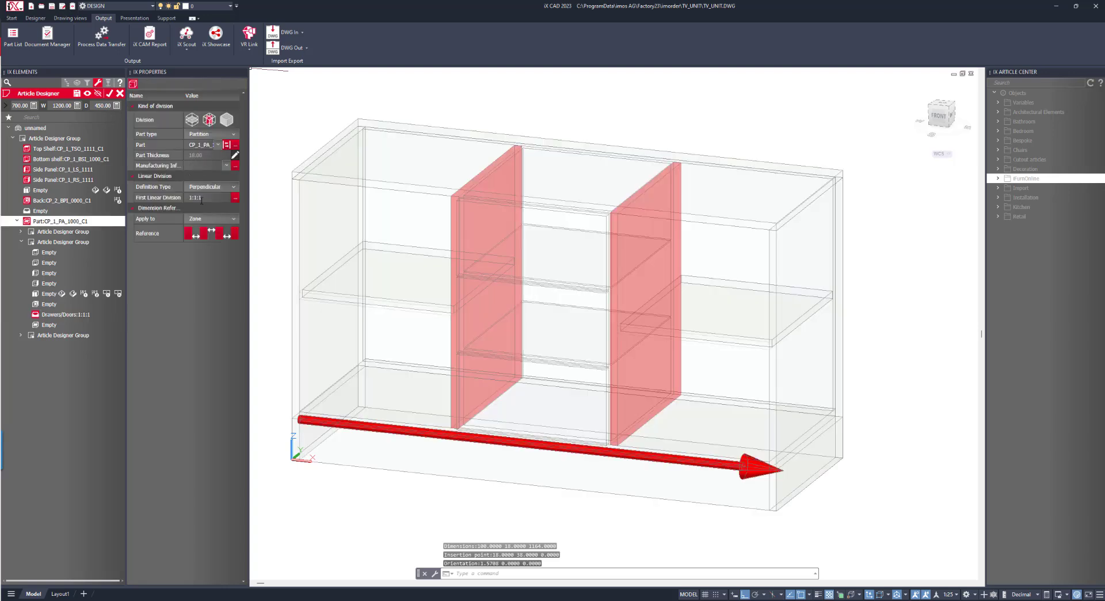
Set the linear division of the vertical partitions to 1:2:1 and accept the modified article
left_click(193, 197)
type("2:")
key("Return")
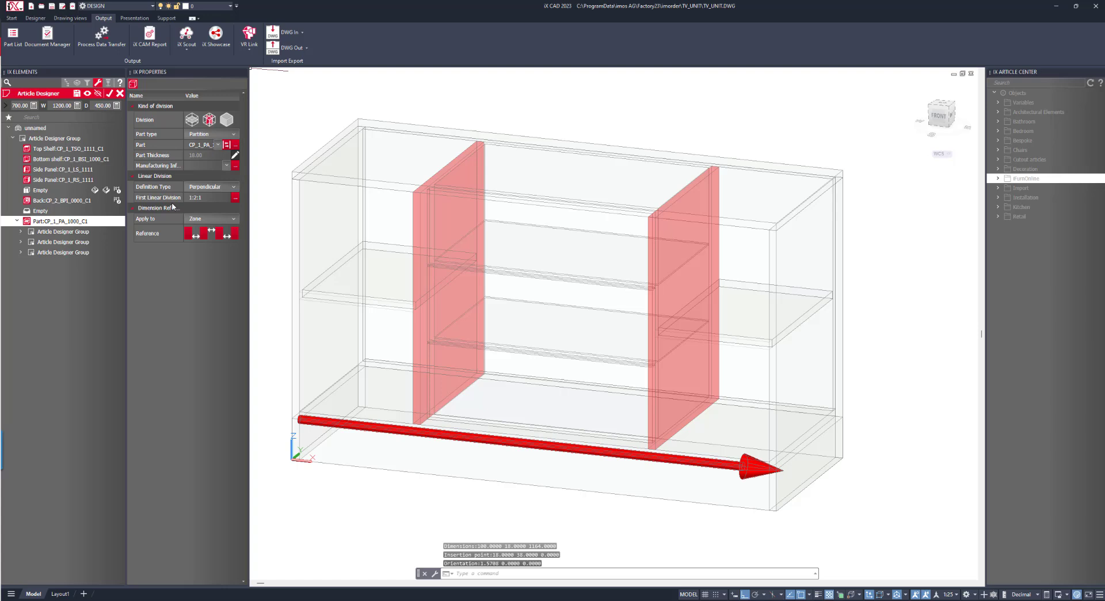
left_click(110, 94)
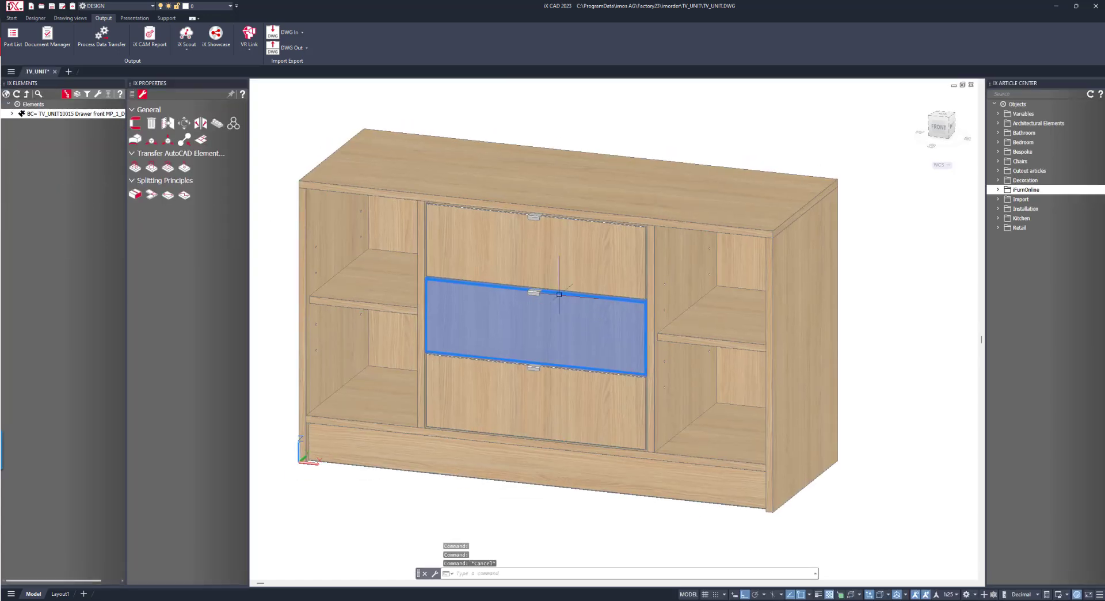
Open the cabinet's article-related variables and set Material_Drawer_Front_1 to IX_PB18_MEL_Walnut_H
right_click(589, 152)
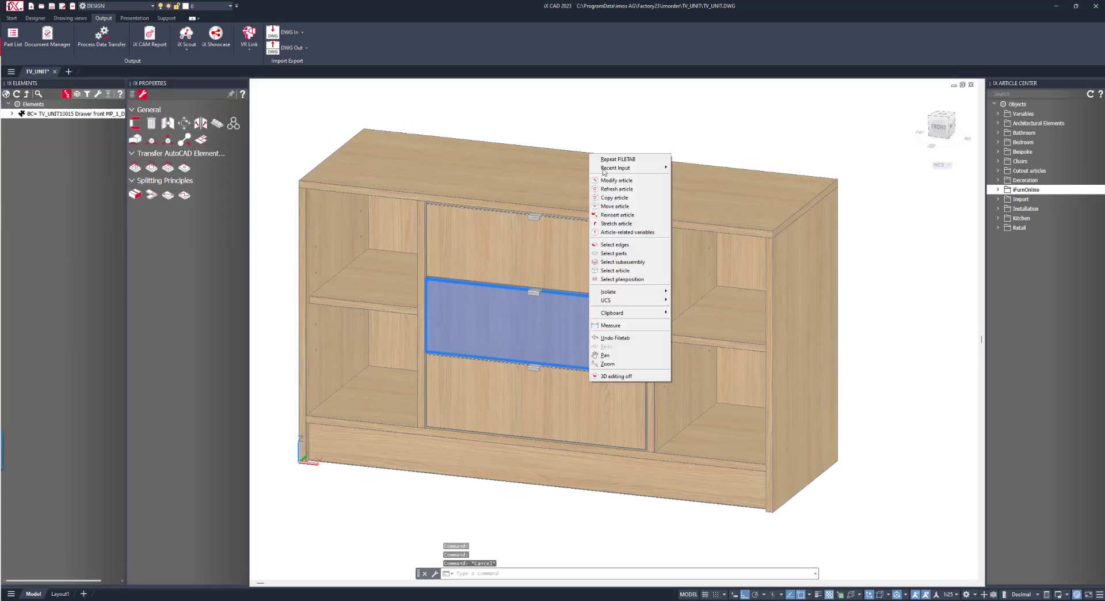
left_click(605, 232)
left_click(572, 244)
key("Return")
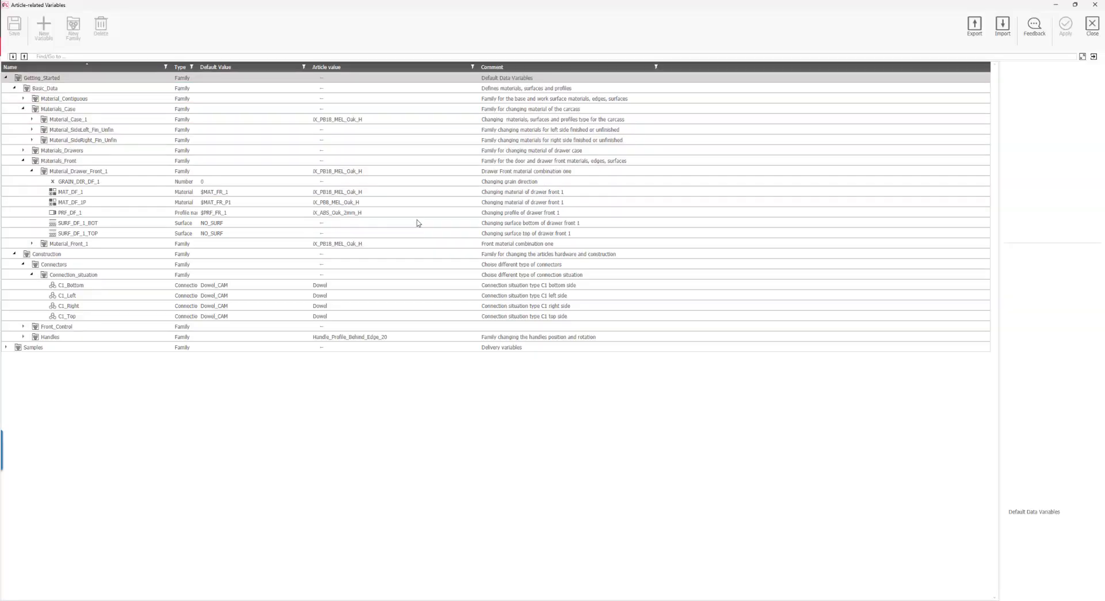
left_click(357, 172)
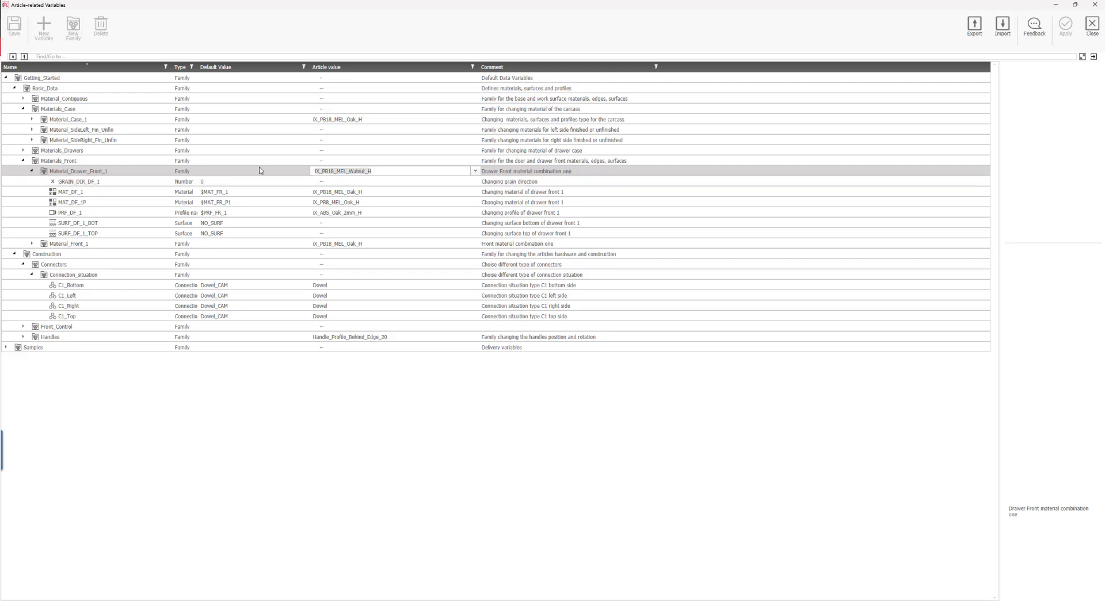
Set Material_Case_1 and Material_Front_1 to IX_PB18_MEL_Walnut_H as well, then apply the variables and regenerate the cabinet
left_click(394, 118)
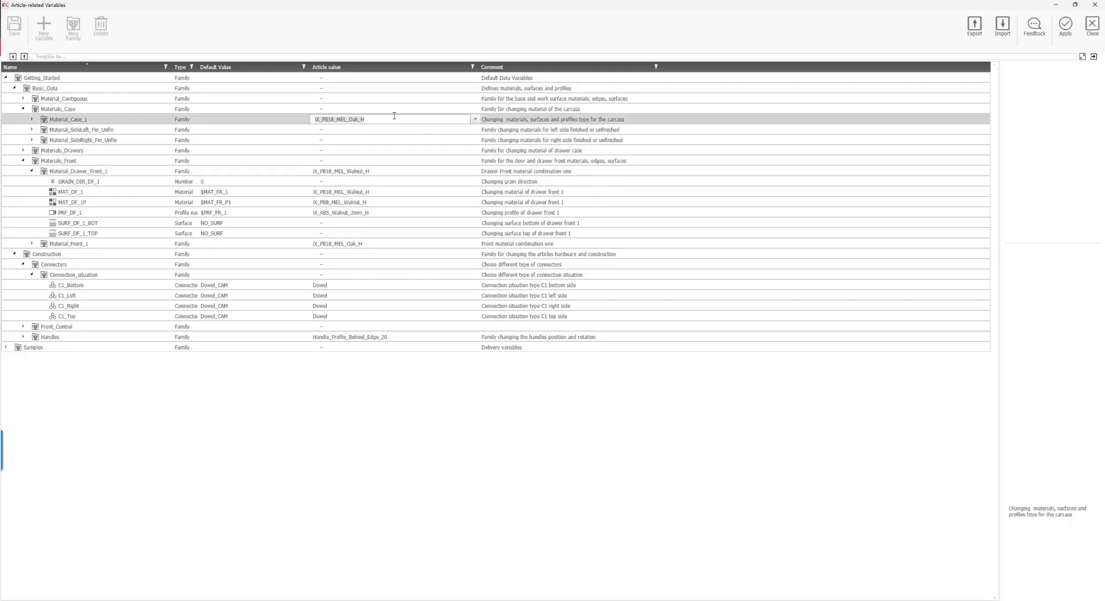
type("iX_PB18_MEL_Walnut_H")
left_click(387, 245)
type("iX_PB18_MEL_Walnut_H")
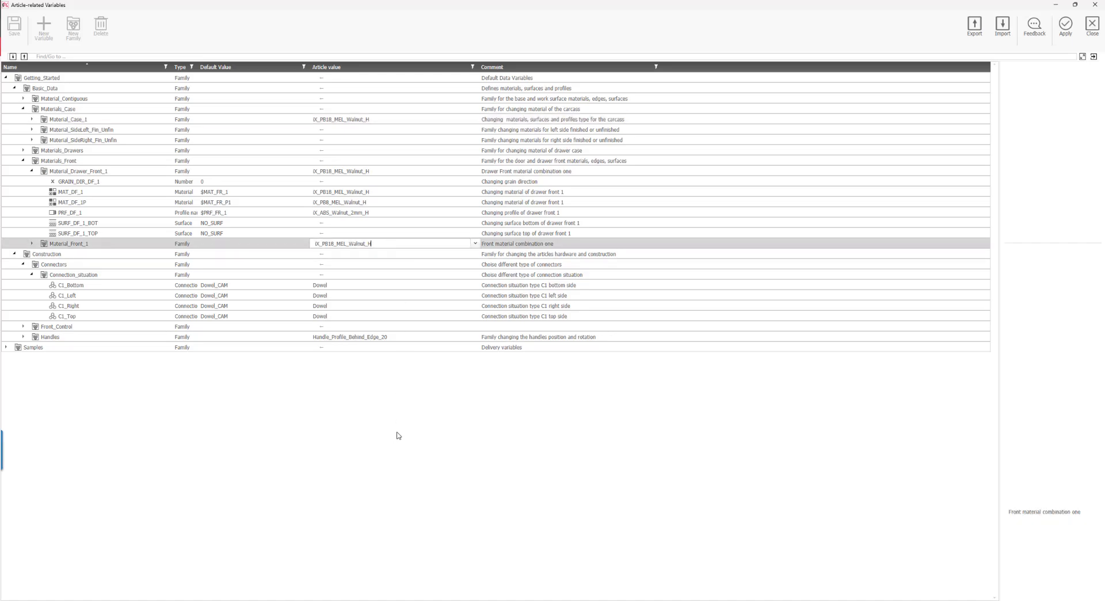
left_click(1066, 24)
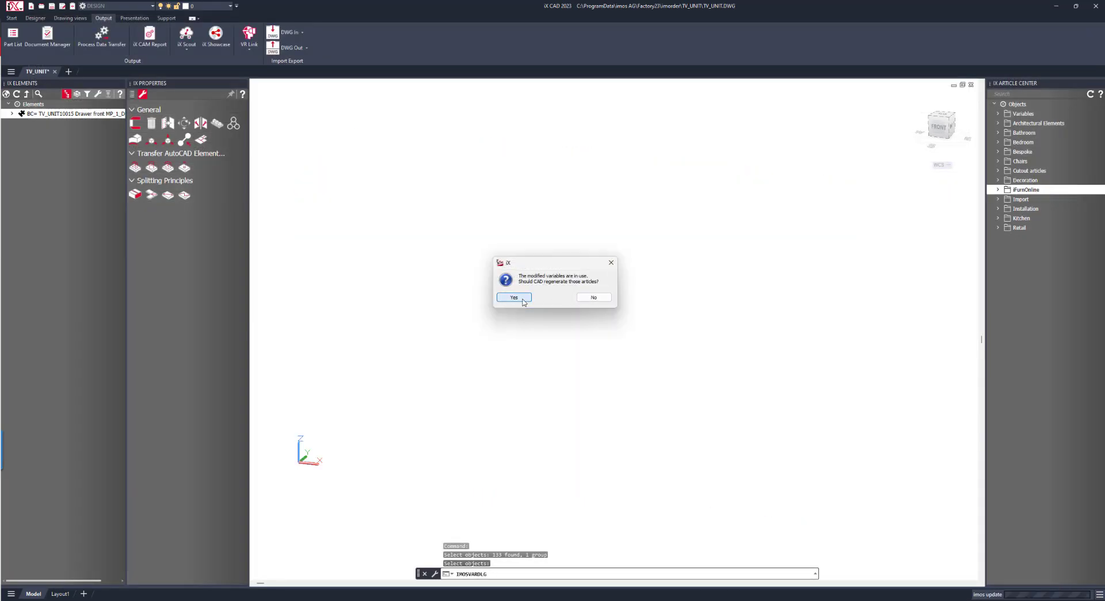
left_click(514, 297)
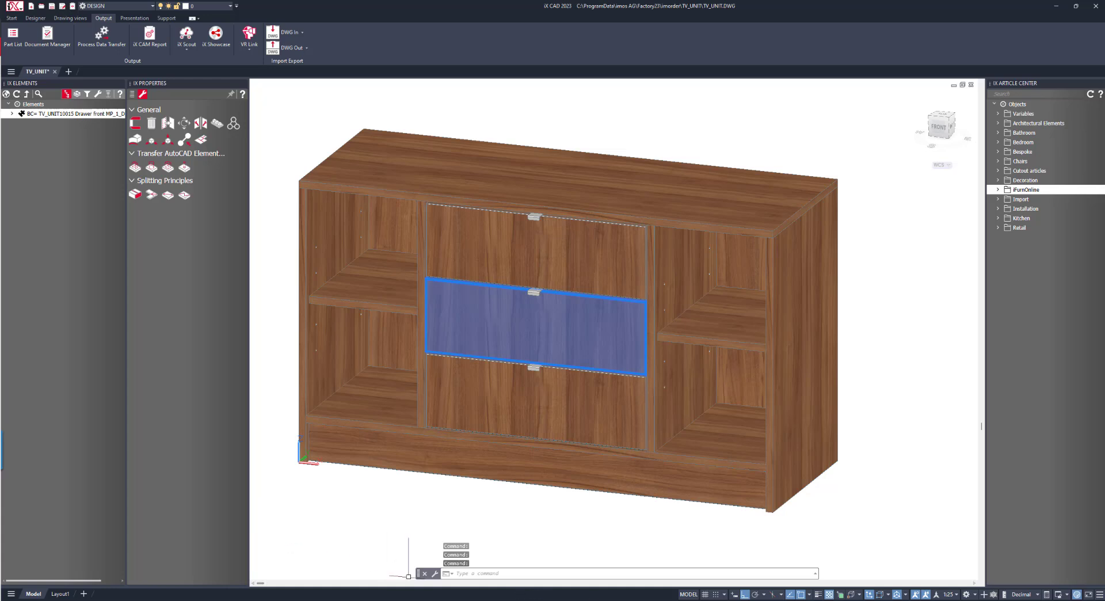
Update the modified cabinet on the iX Showcase server, reload the showcase page in Chrome and inspect the model
left_click(216, 36)
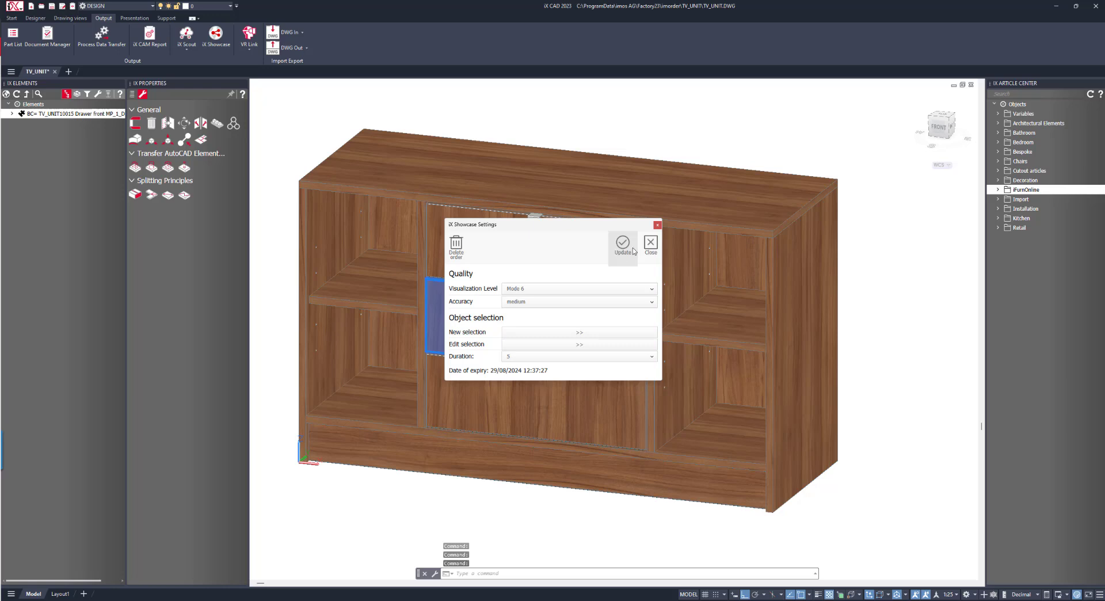
left_click(623, 244)
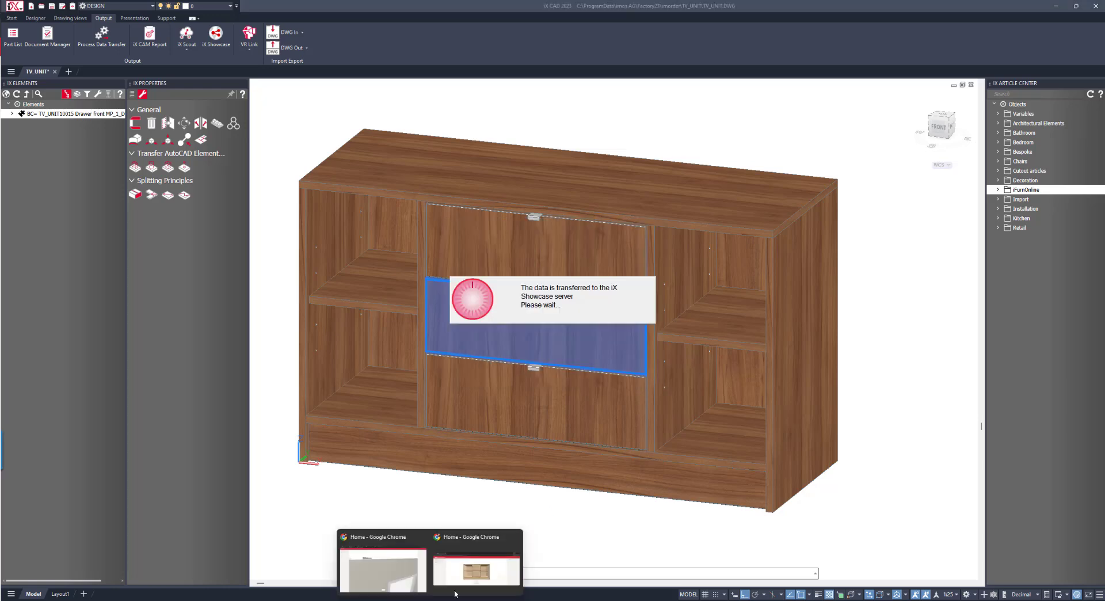
left_click(456, 590)
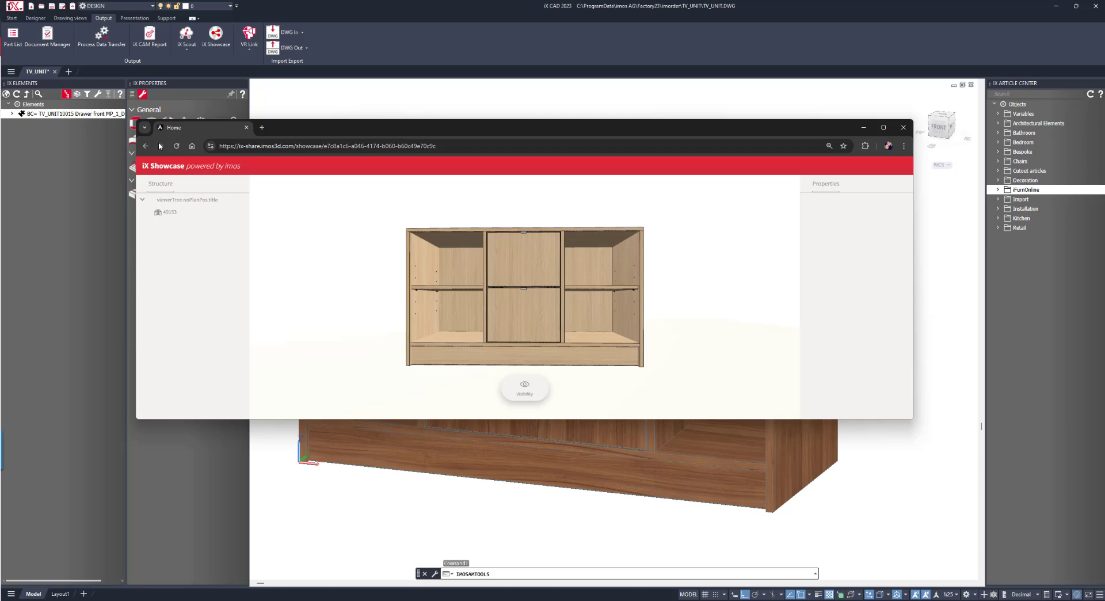
left_click(177, 146)
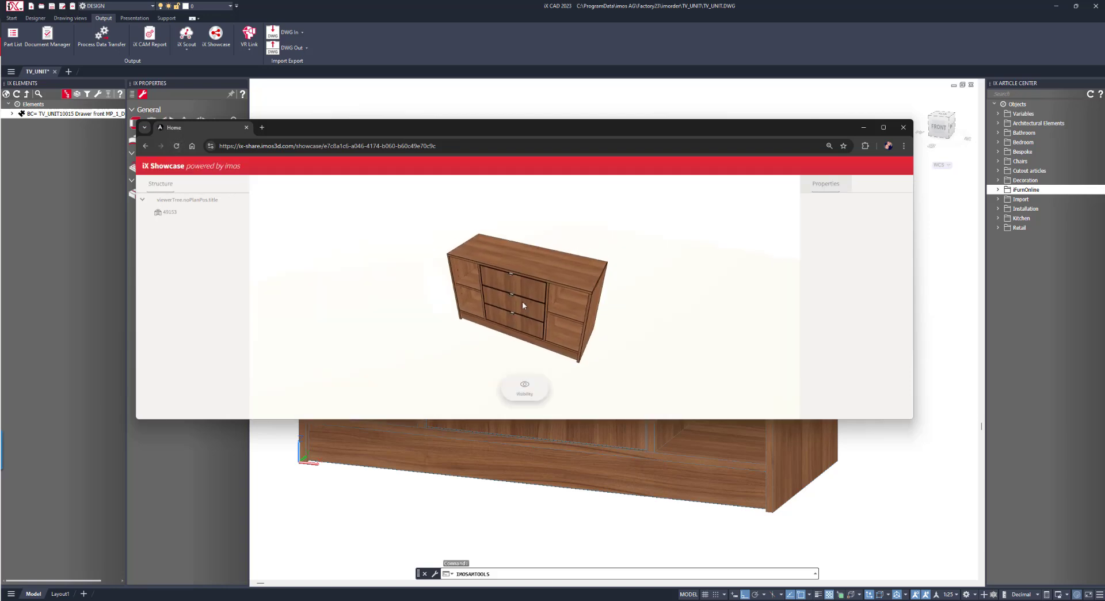
left_click_drag(552, 291, 756, 289)
mouse_move(531, 311)
left_mouse_down()
mouse_move(785, 315)
mouse_move(518, 318)
left_mouse_up()
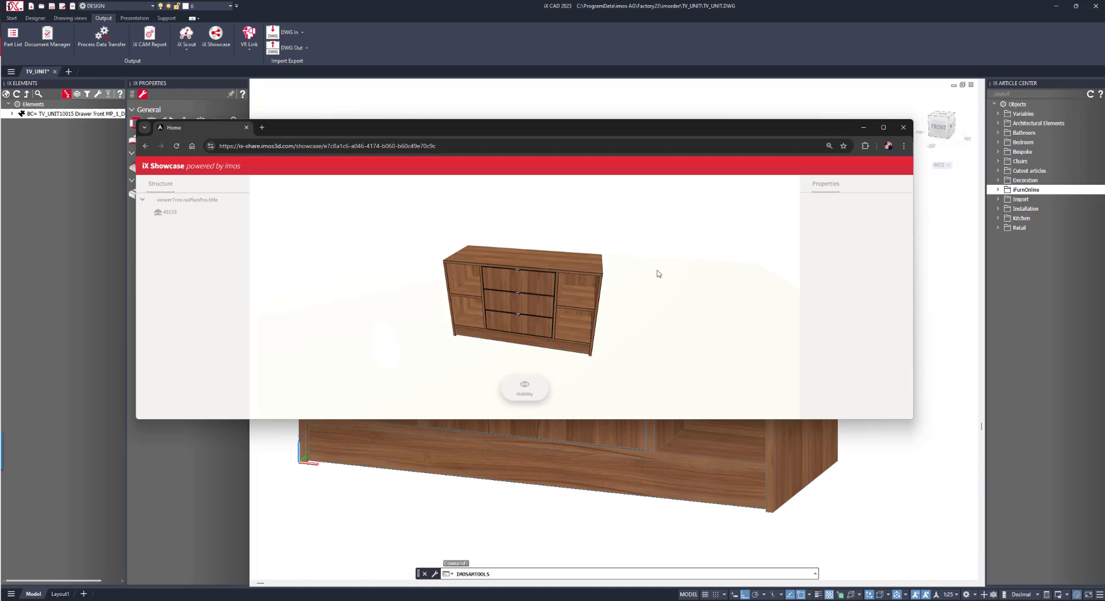
left_click(863, 128)
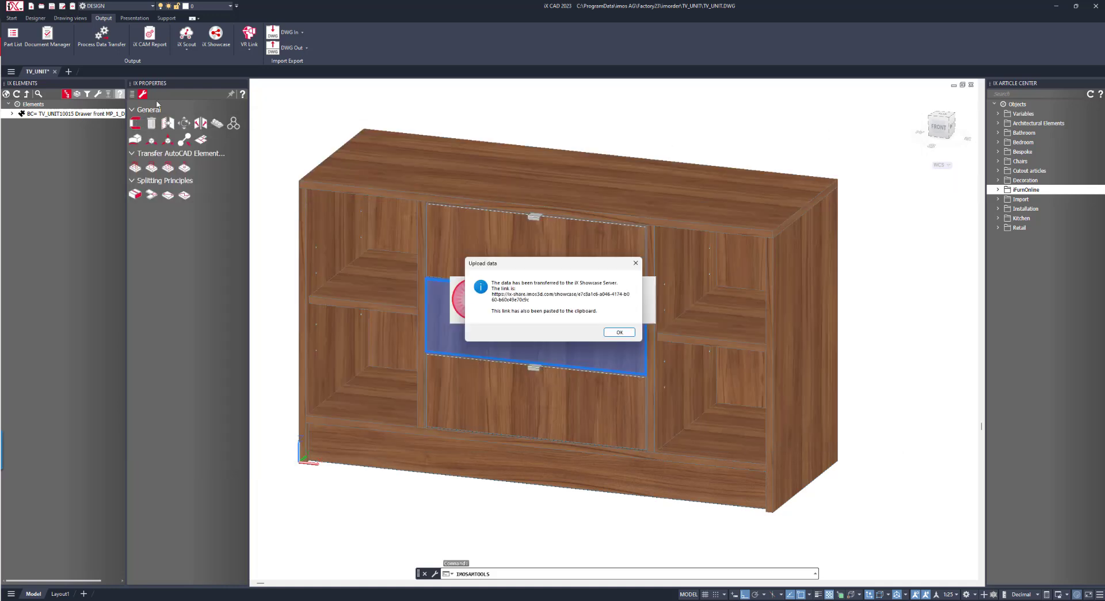
Acknowledge the showcase upload and close the new showcase link e-mail without saving it
left_click(620, 332)
left_click(844, 41)
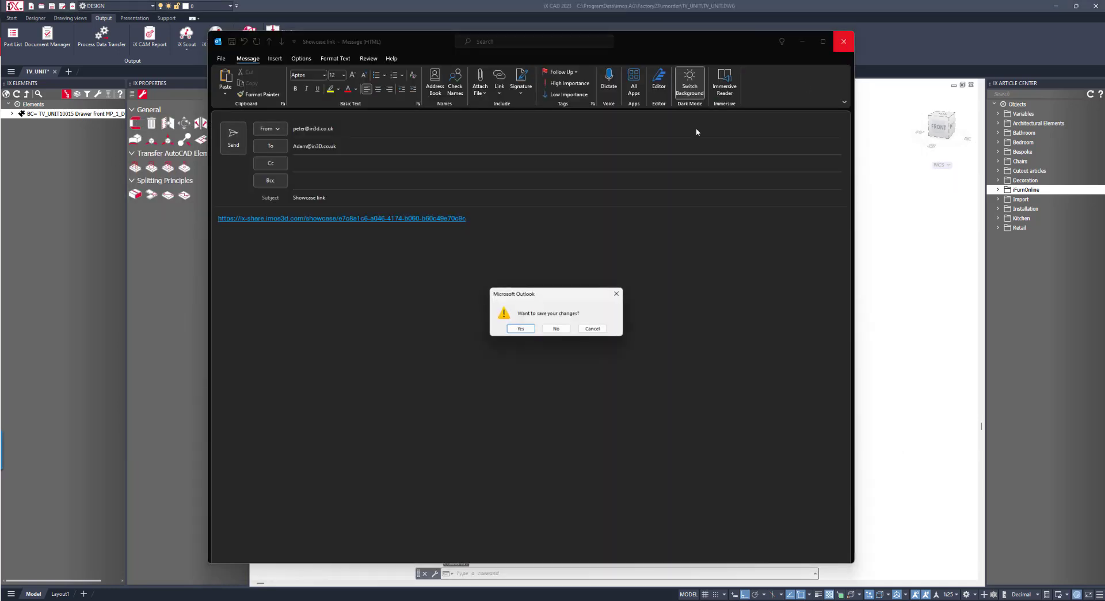
left_click(556, 328)
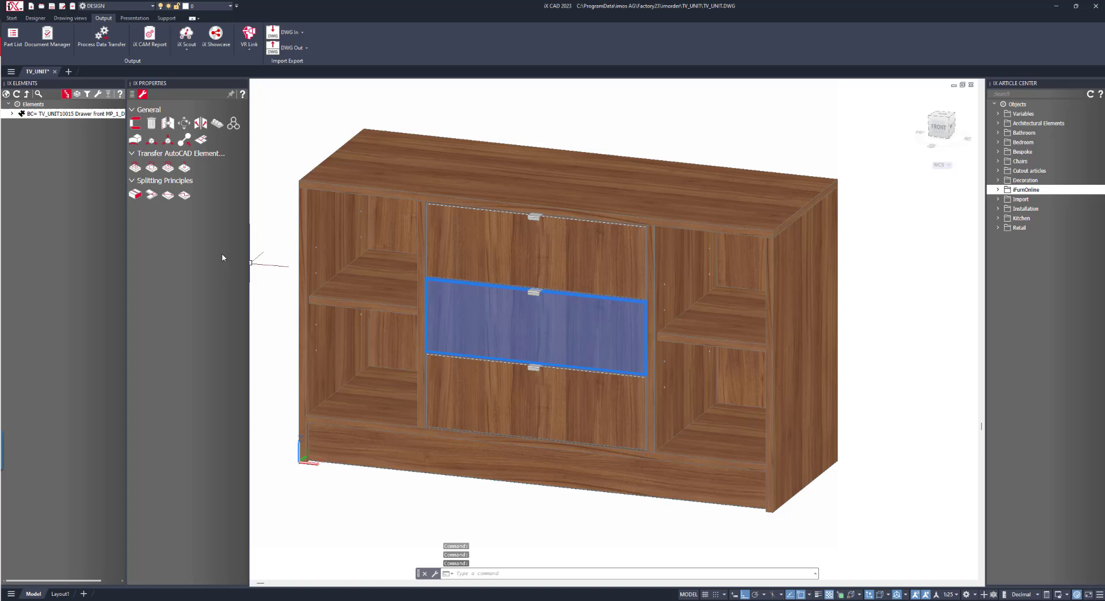
Insert a room from the room plan tools and reinsert the cabinet on the floor against the long back wall
left_click(12, 18)
left_click(122, 36)
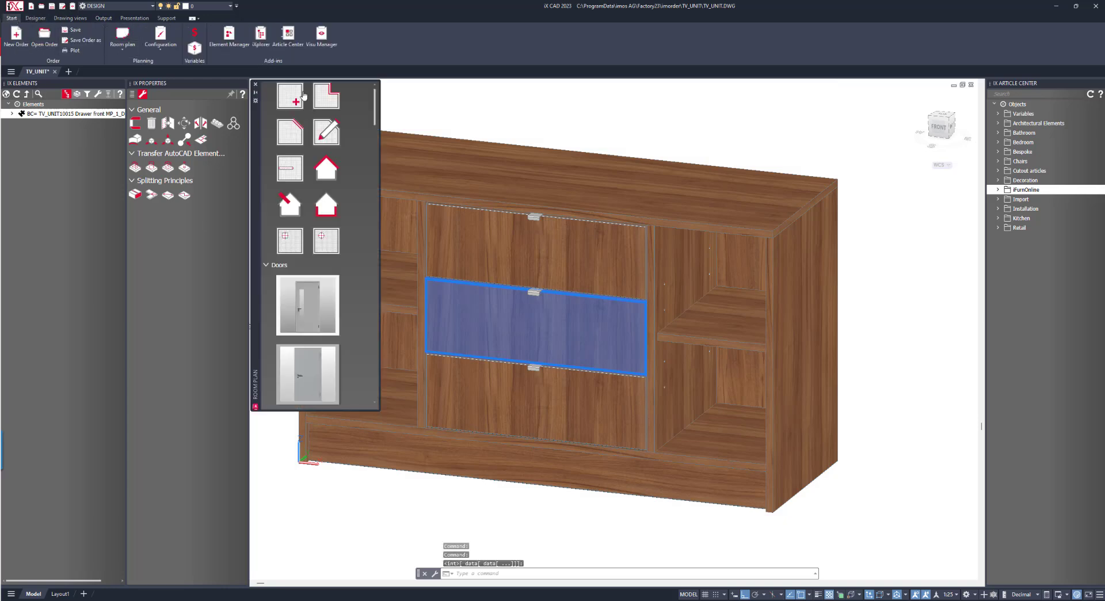
right_click(368, 548)
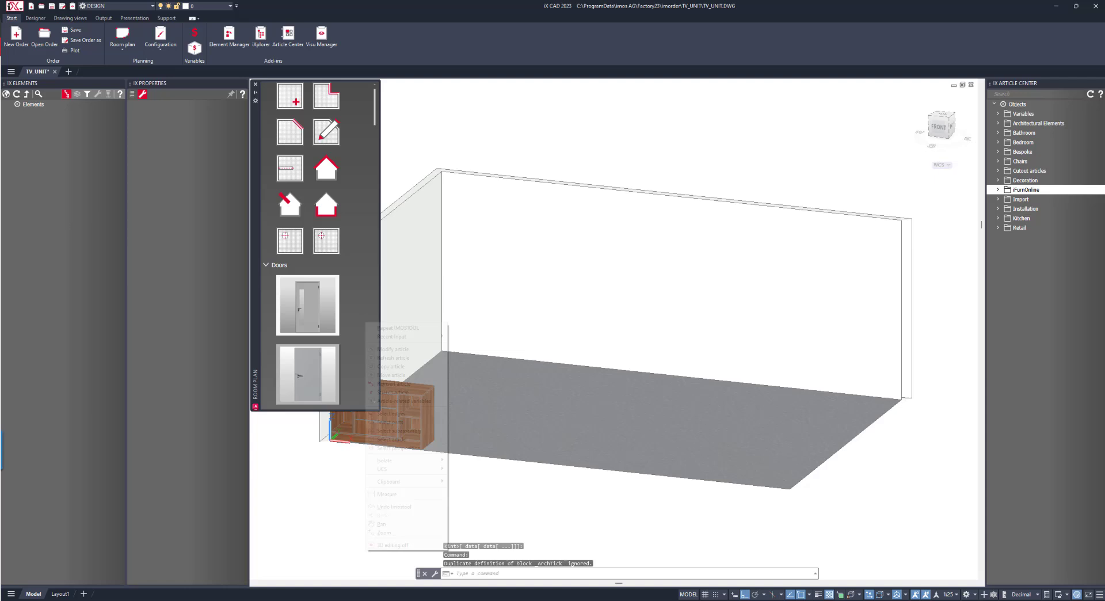
left_click(392, 439)
key("Return")
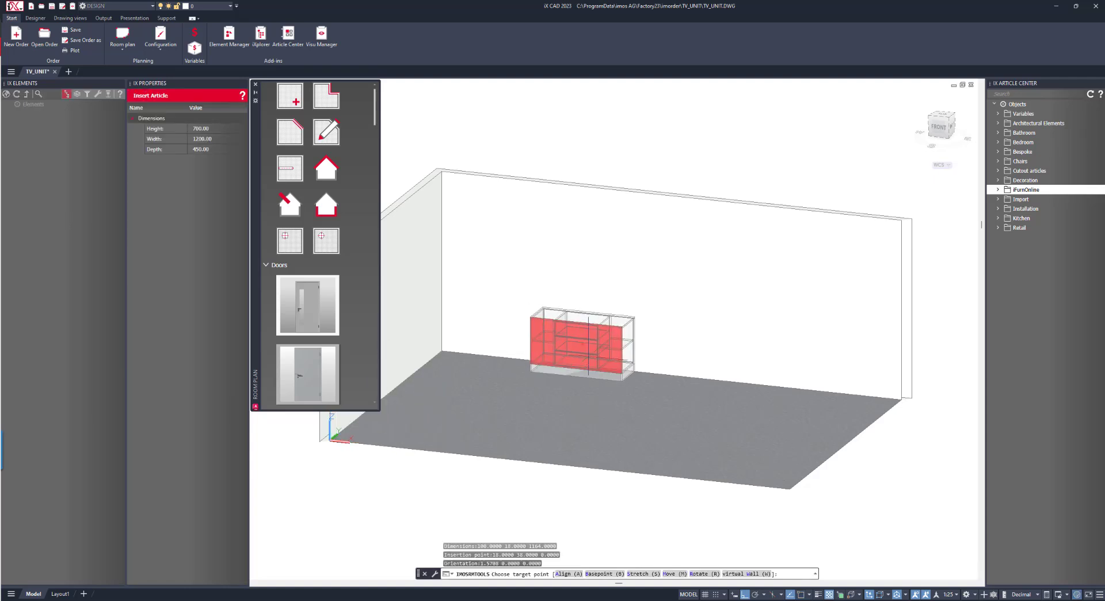
left_click(559, 375)
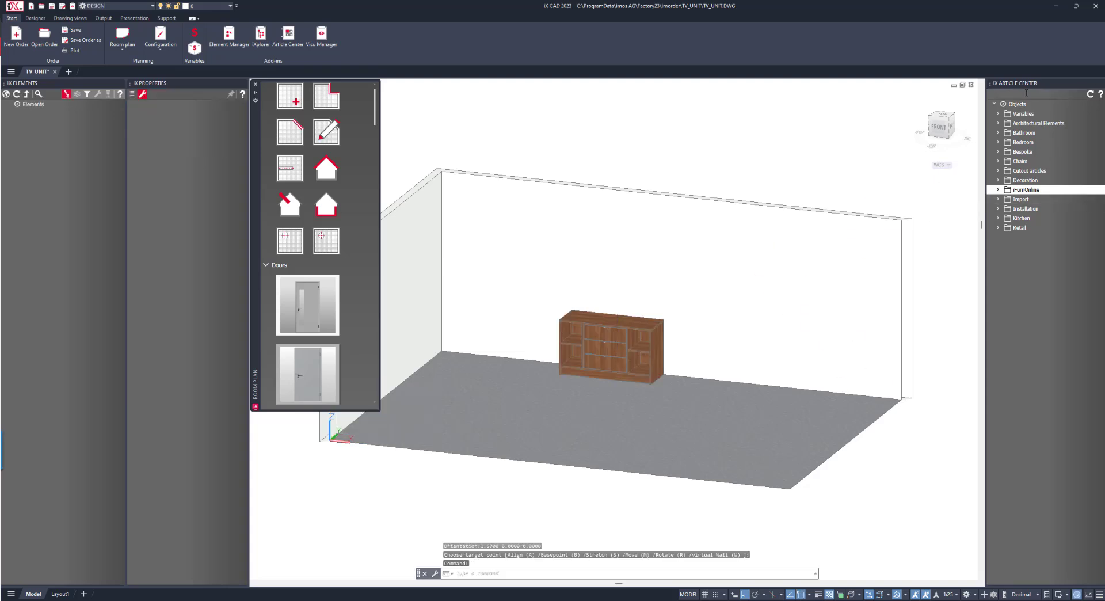
Search the articles for "plan" and place 06_Plant_Black_H on the floor beside the cabinet
type("plan")
key("Return")
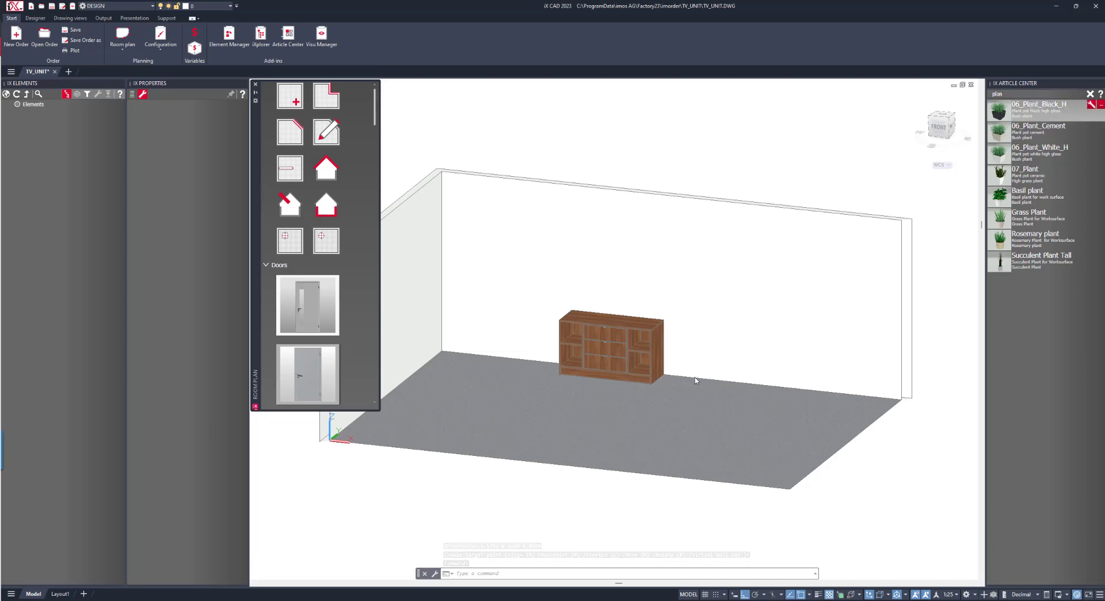
scroll(670, 378, "up", 8)
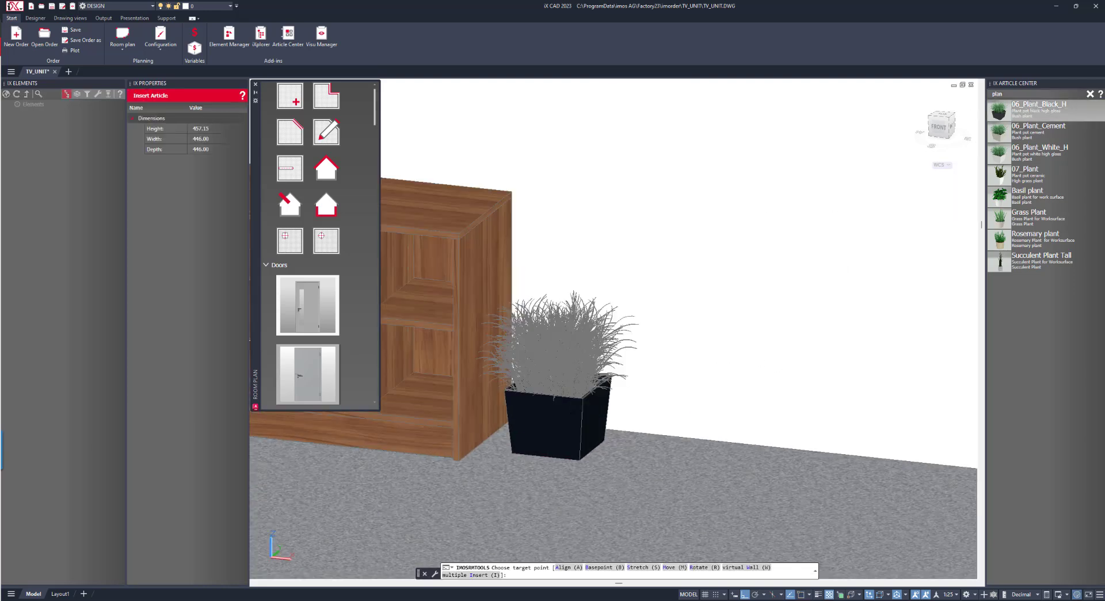
left_click(543, 458)
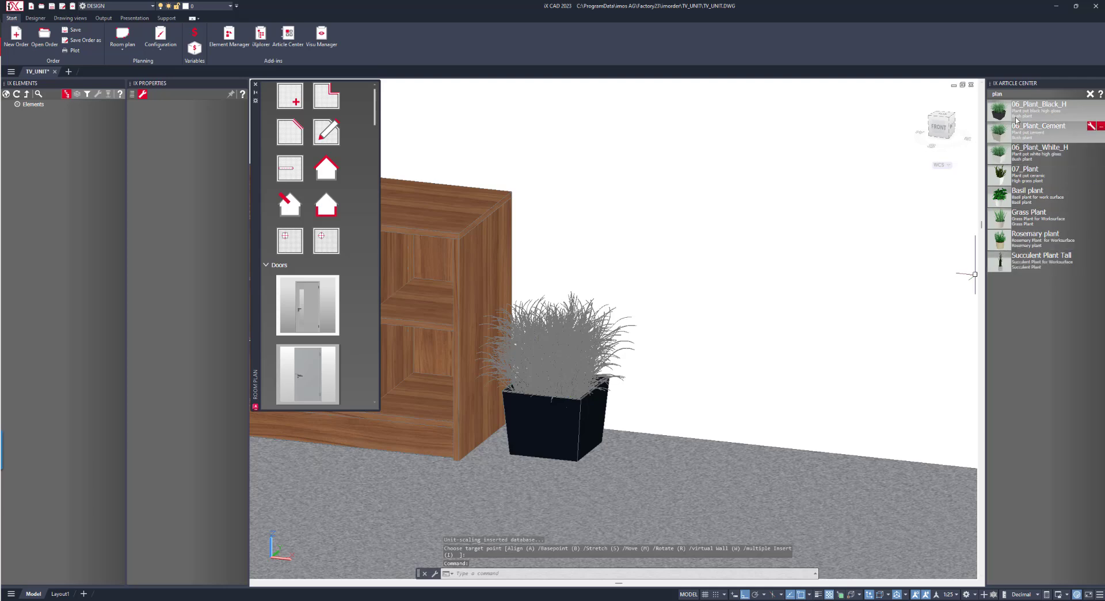
Search the articles for "TV_" and insert OLED_TV_01 on the wall above the cabinet
key("BackSpace")
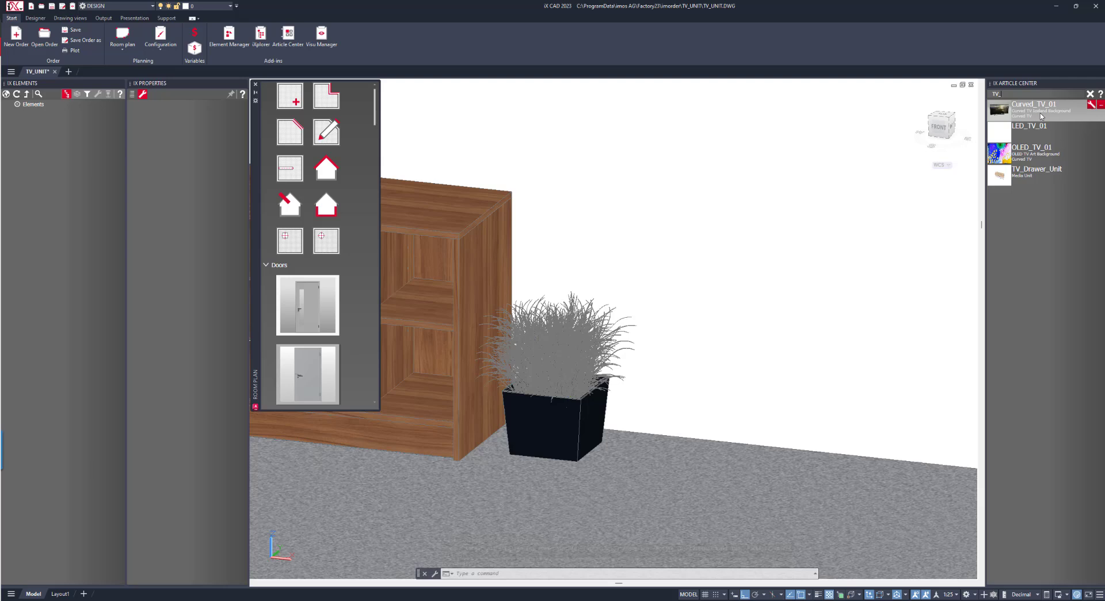
left_click(1037, 162)
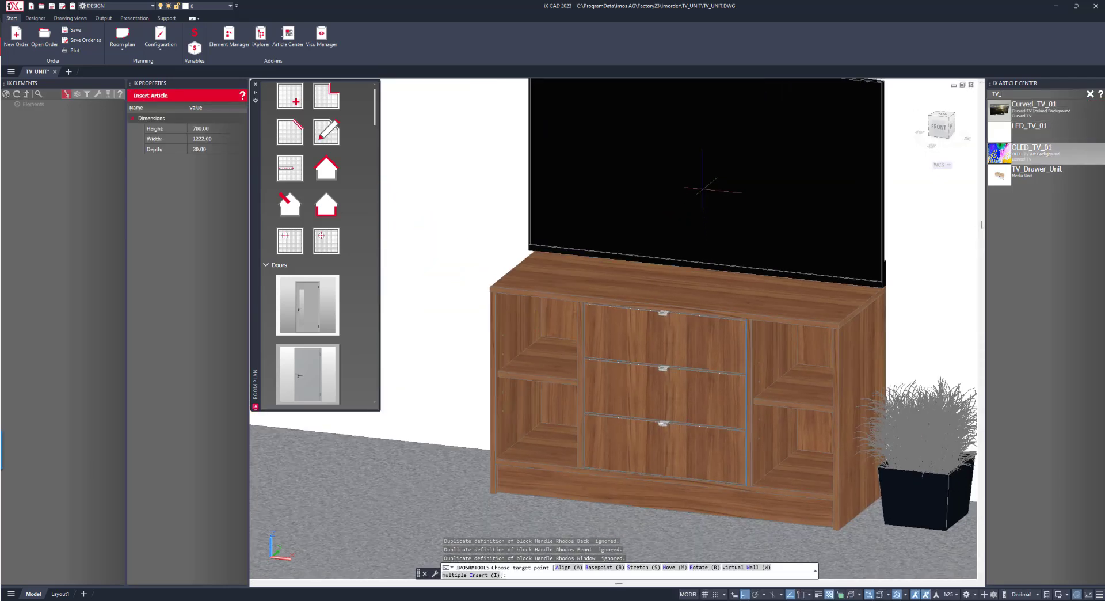
type("m")
key("Return")
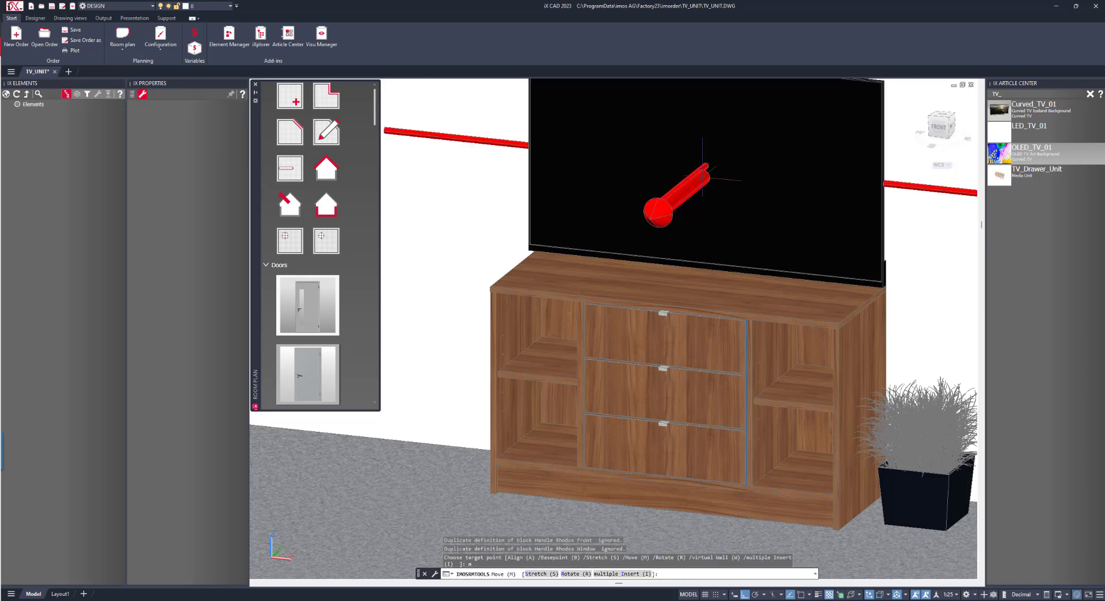
Move the television 150 mm vertically upwards from the cabinet top
scroll(702, 175, "down", 5)
middle_click_drag(702, 175, 693, 226)
left_click(695, 176)
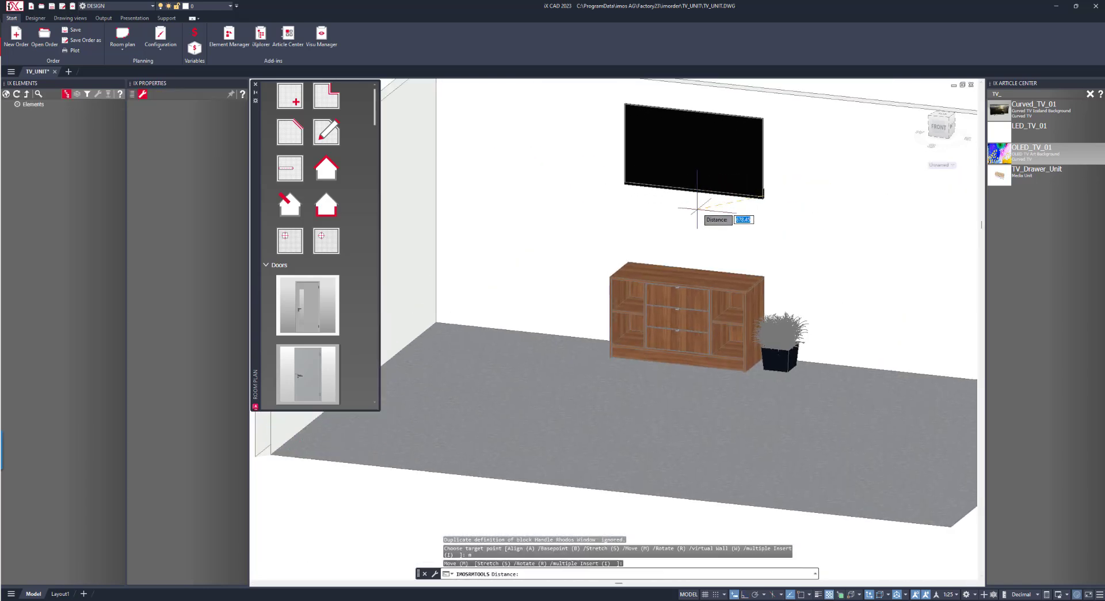
type("150")
key("Return")
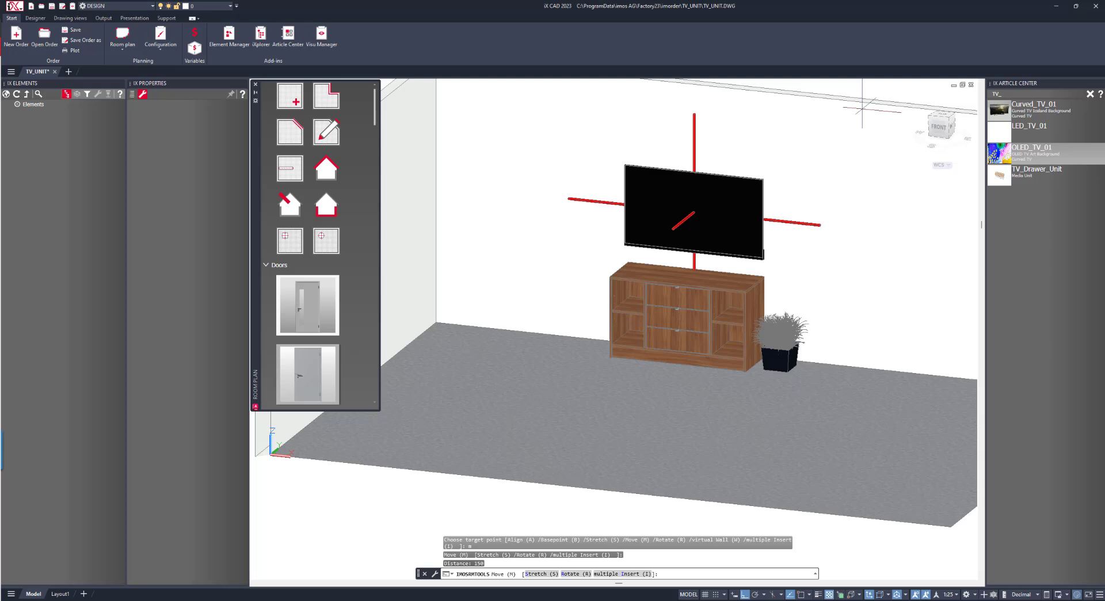
Finish inserting the television and move it sideways along the wall until it lines up above the cabinet
right_click(883, 87)
left_click(898, 93)
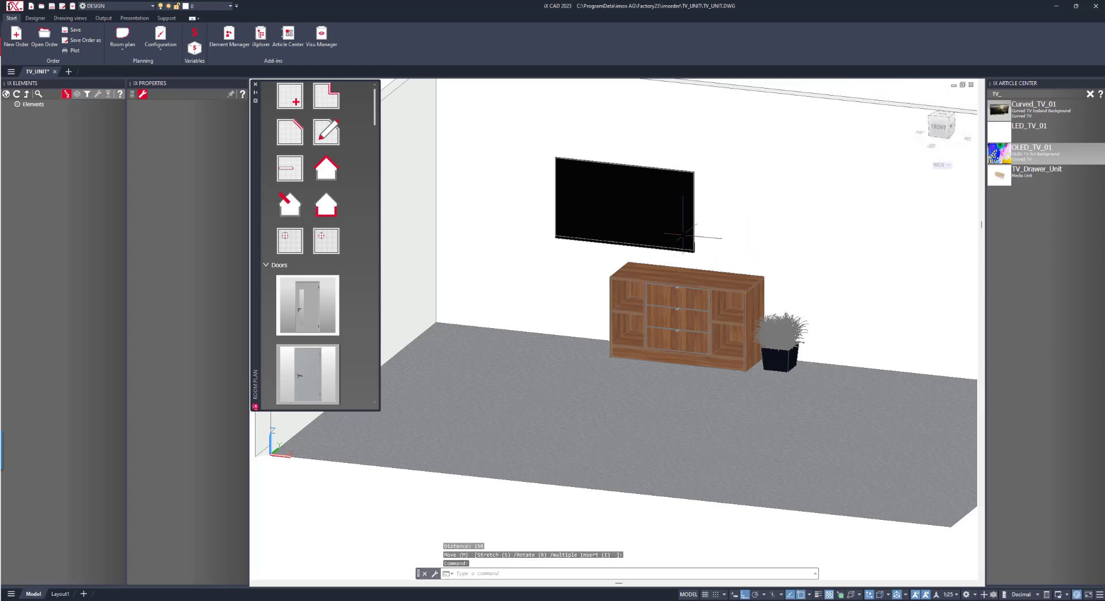
left_click(664, 221)
type("m")
key("Return")
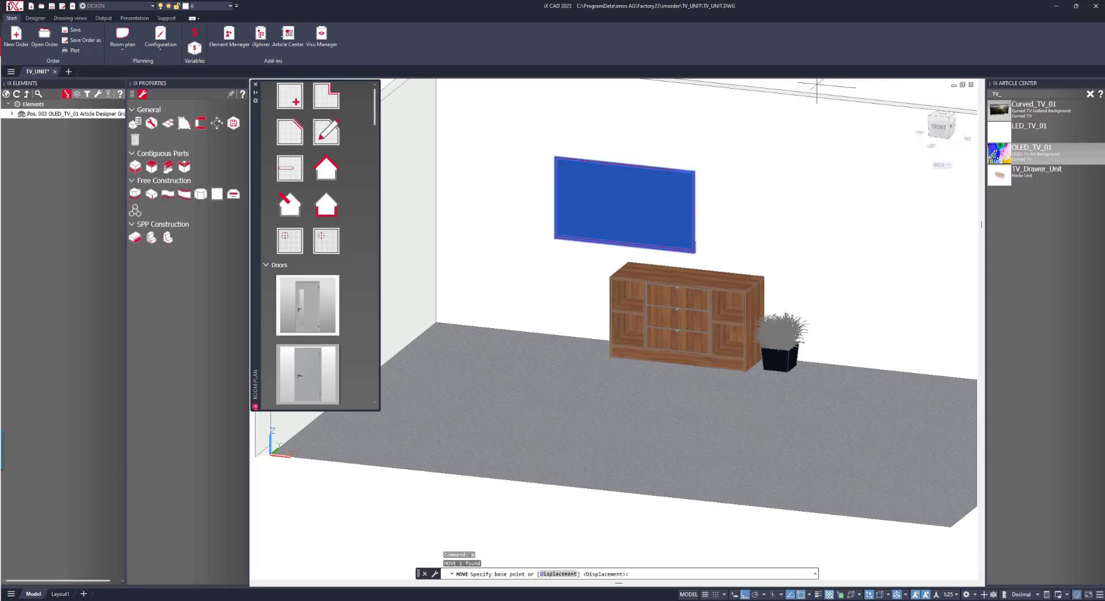
left_click(820, 85)
key("Escape")
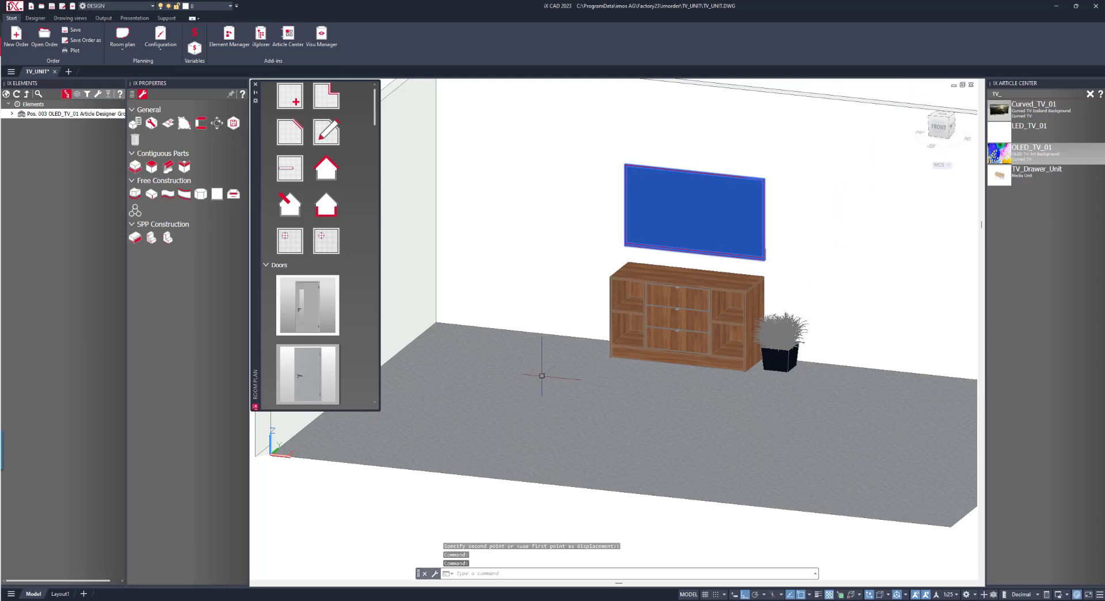
key("Escape")
key("Escape")
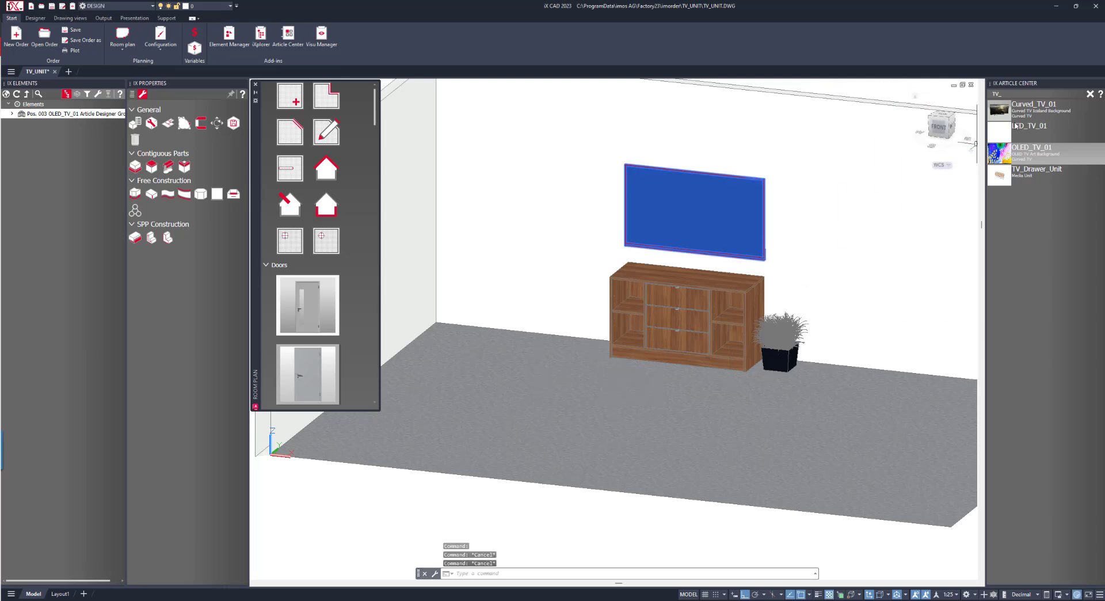
Search the articles for "phon" and place Telephone on the cabinet top at the end beside the plant
left_click(1012, 94)
key("BackSpace")
key("BackSpace")
type("p")
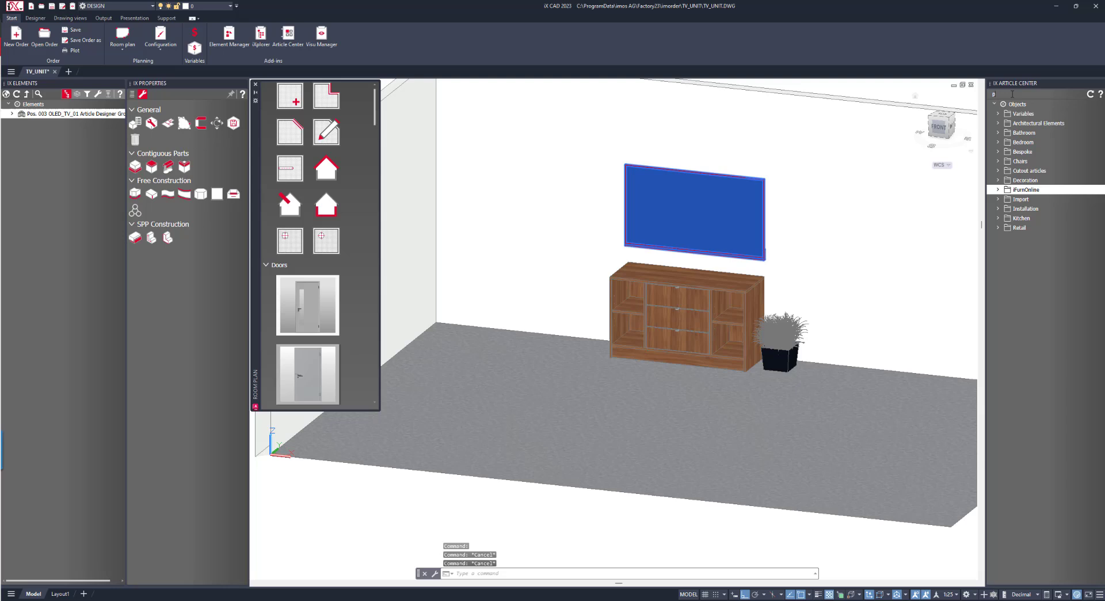
type("hoin")
type("n")
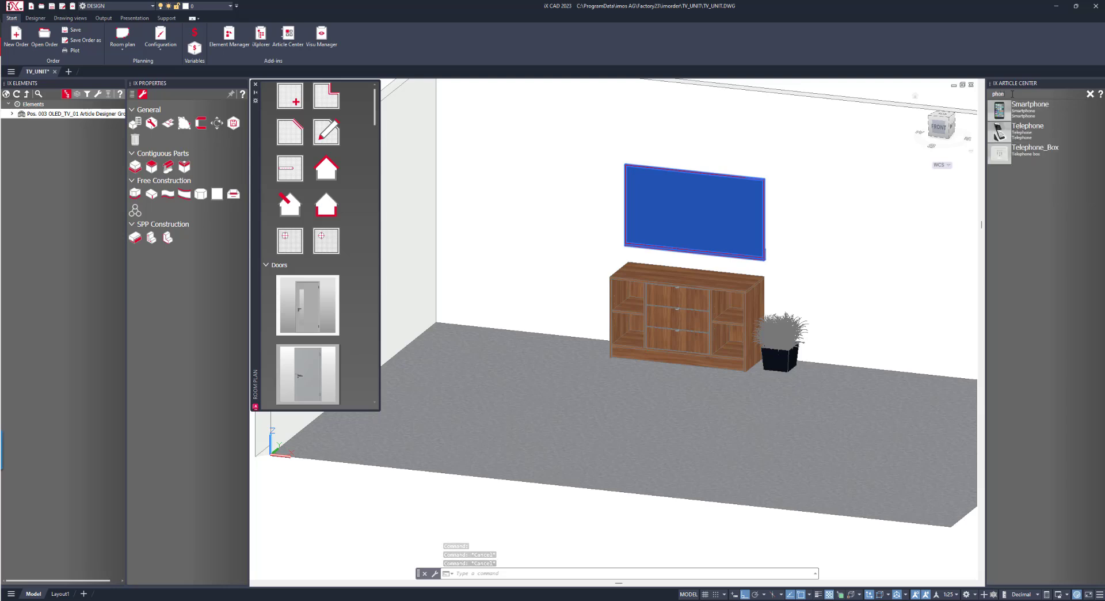
left_click(1023, 135)
scroll(973, 148, "up", 4)
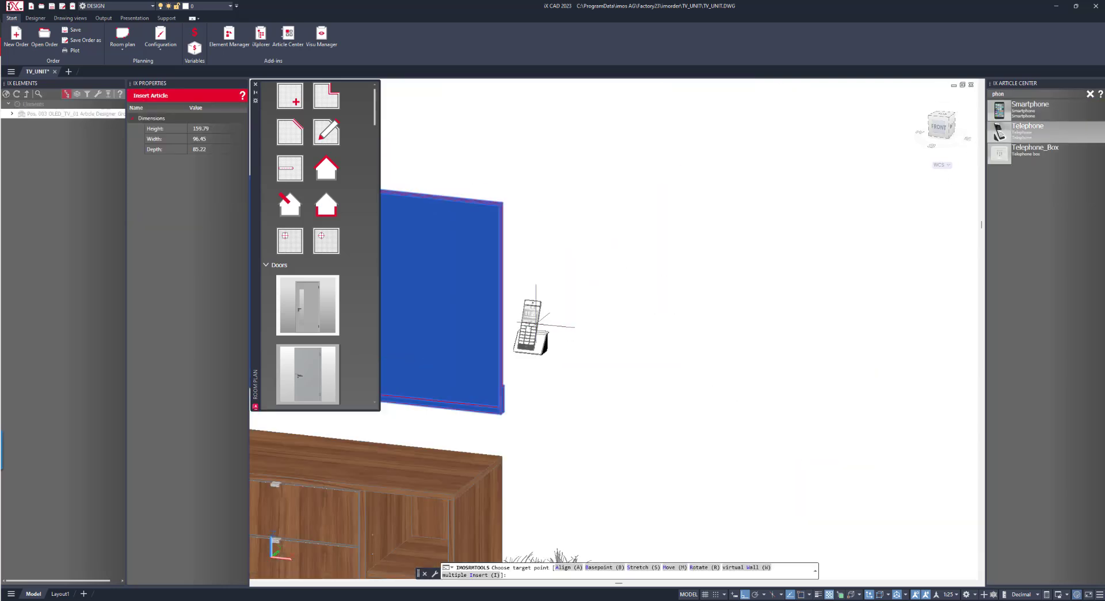
left_click(462, 511)
scroll(678, 318, "down", 6)
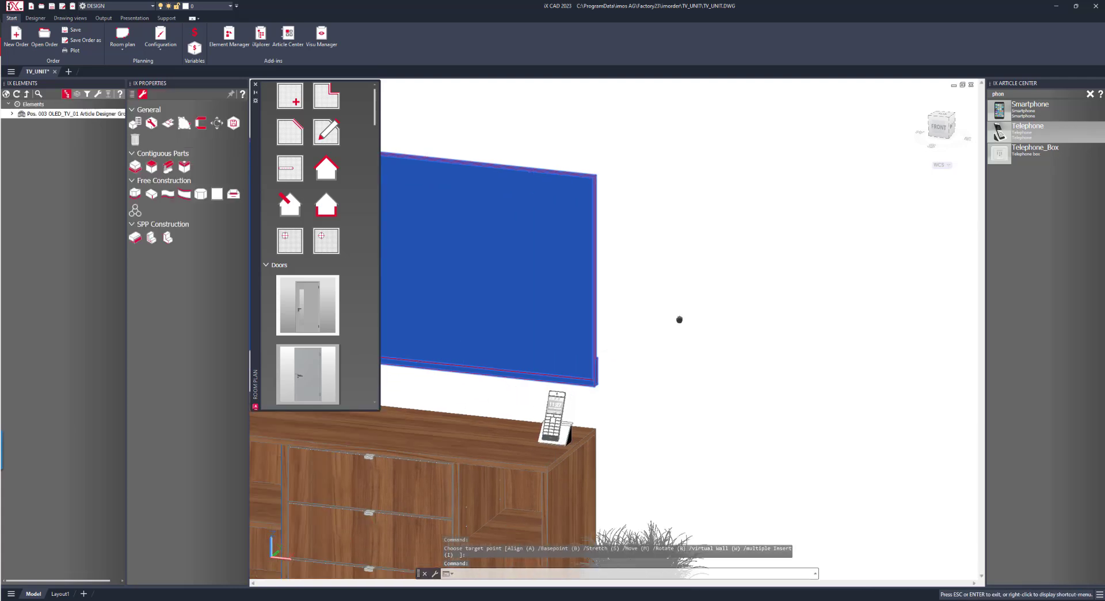
key("Escape")
left_click(29, 105)
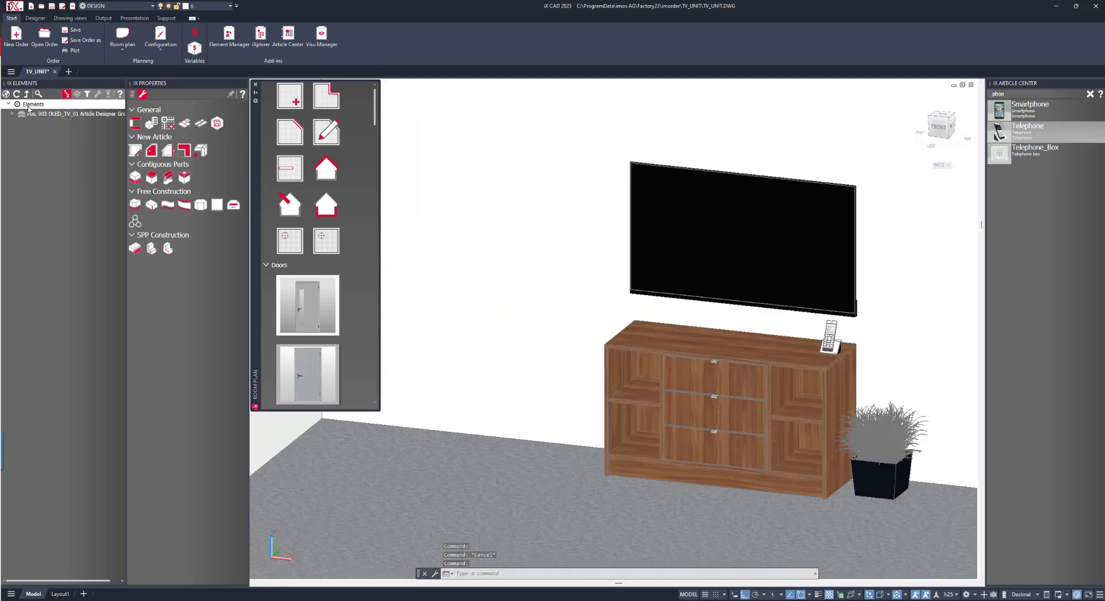
Update the iX Showcase order while keeping its existing object selection
left_click(104, 18)
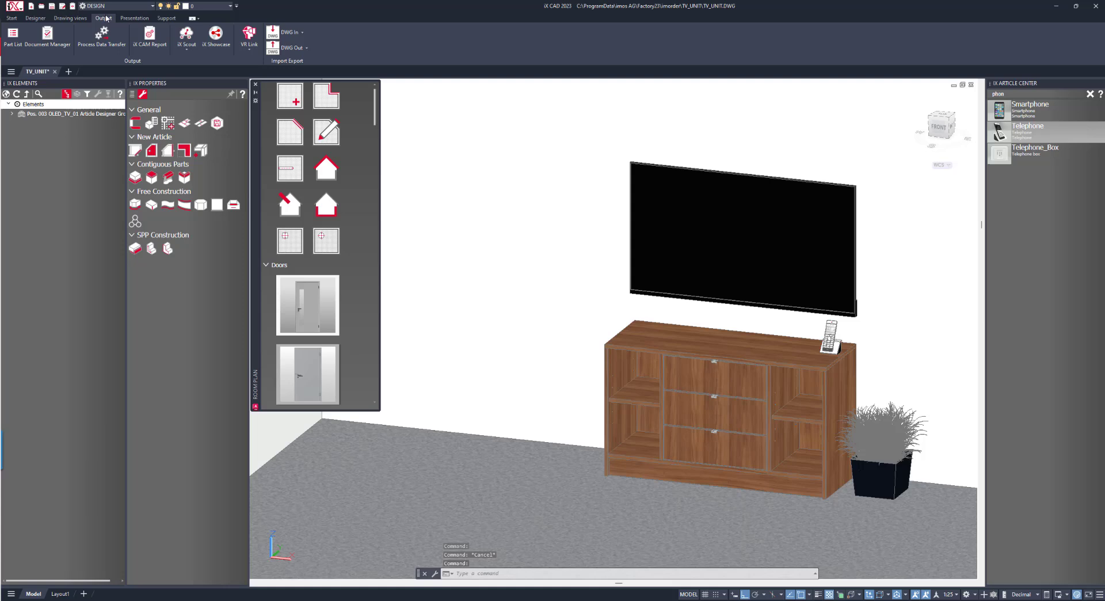
left_click(216, 34)
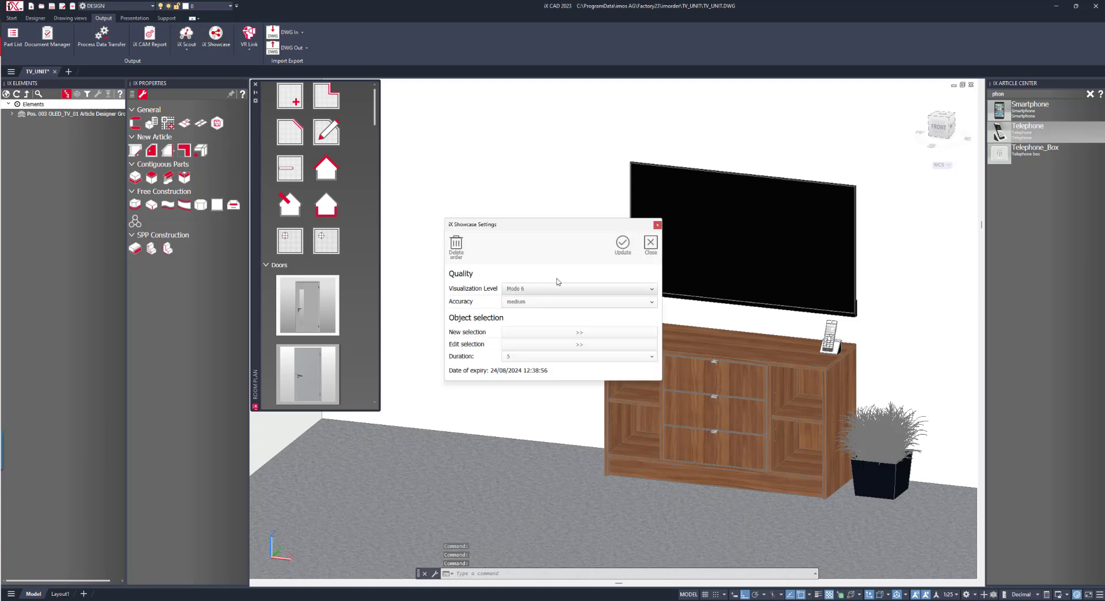
left_click(631, 246)
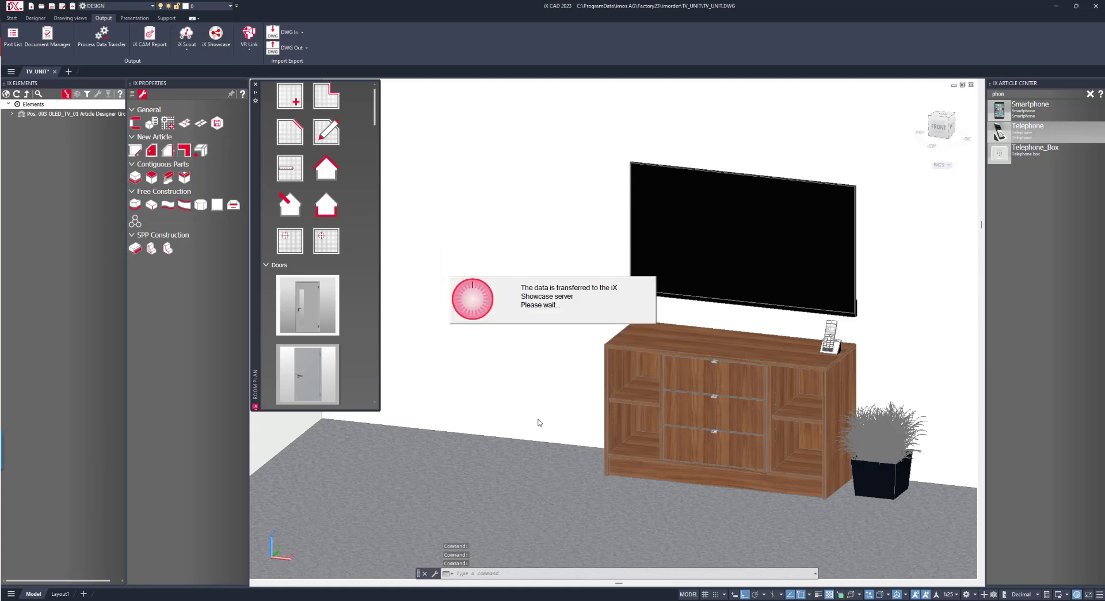
left_click(618, 332)
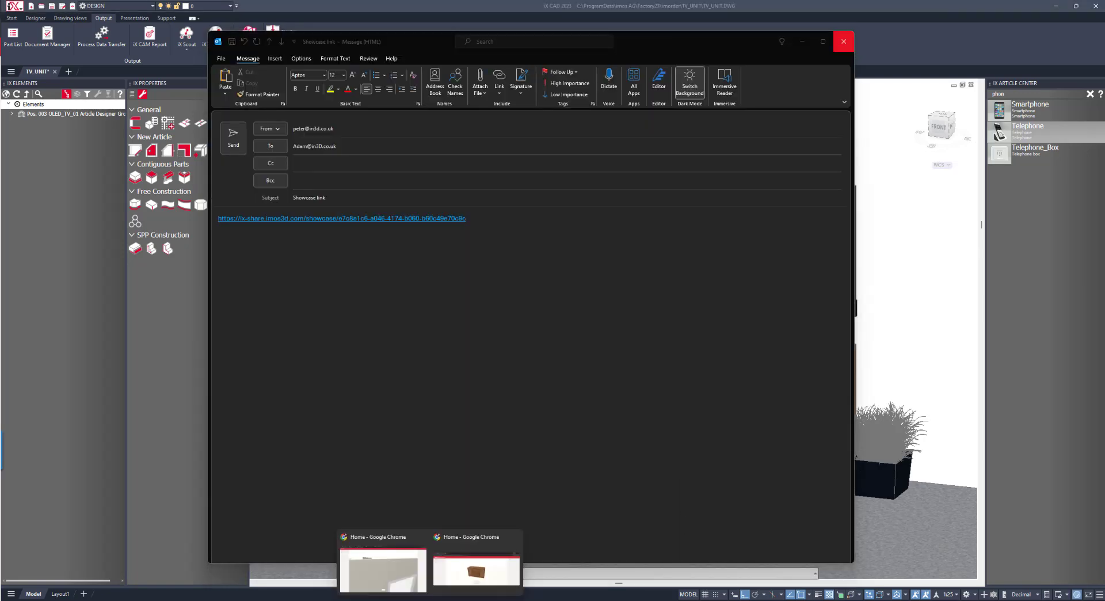
Switch to the iX Showcase page in Chrome, reload it to check the shared model, and return to iX CAD
left_click(477, 549)
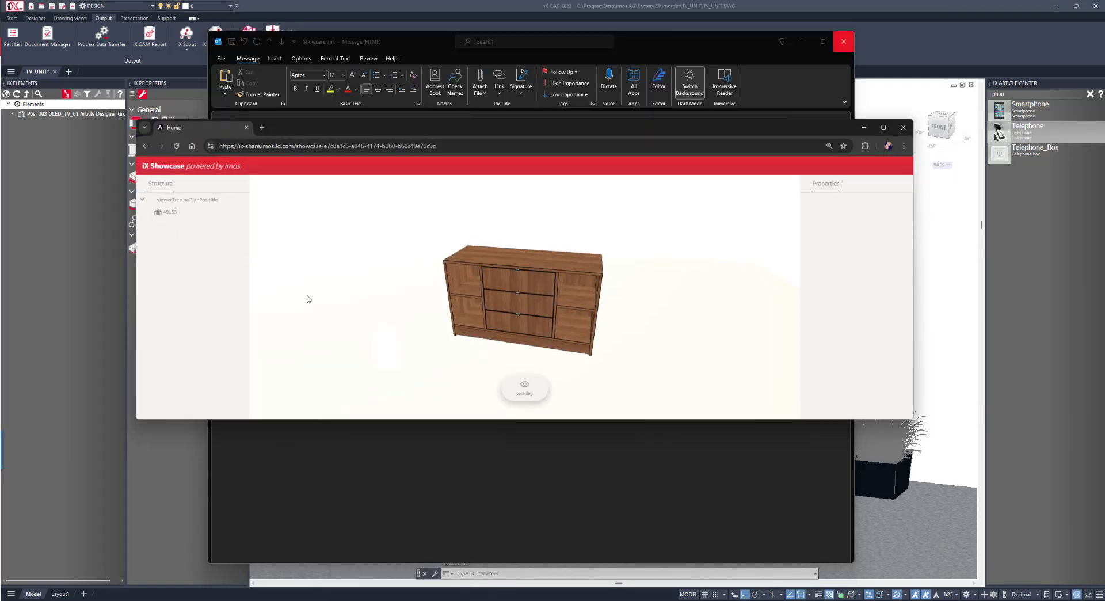
left_click(176, 147)
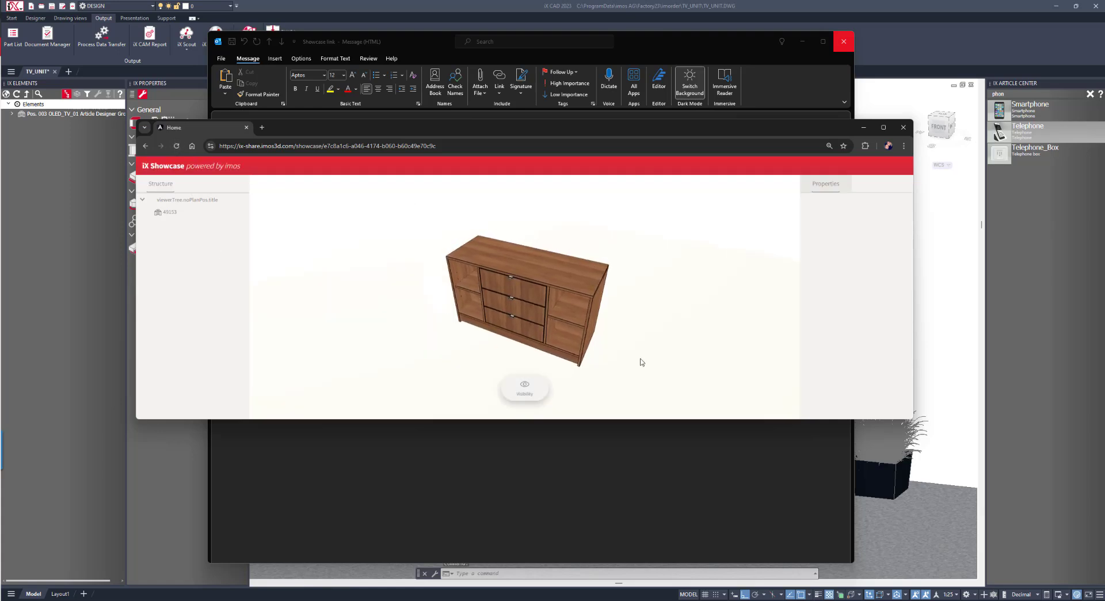
left_click(863, 129)
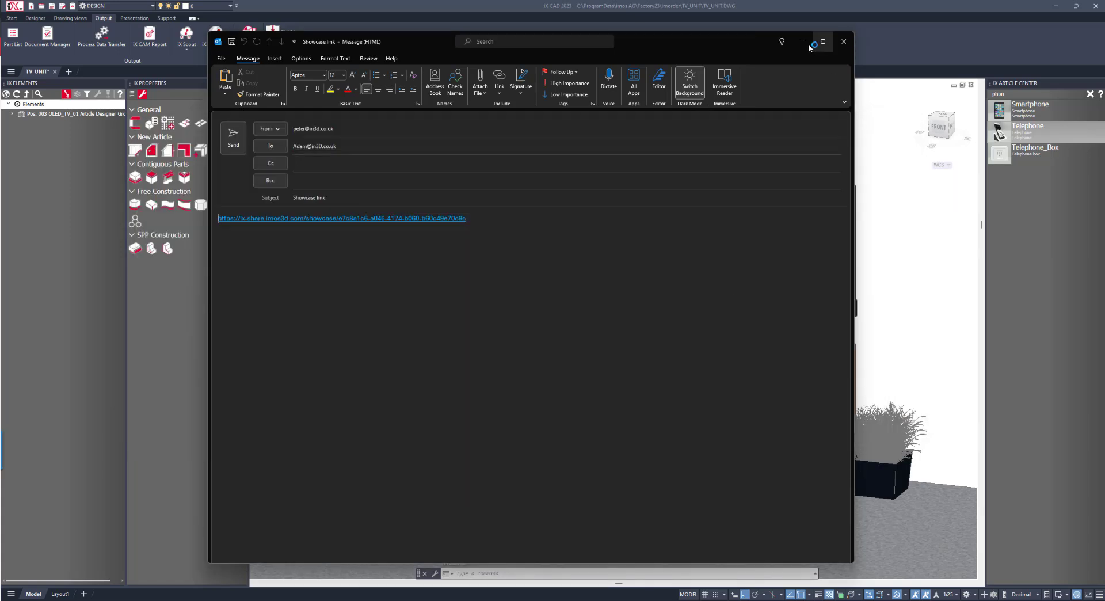
left_click(802, 41)
Make a new iX Showcase object selection covering the whole room with all its furnishings, and update the shared order
left_click(216, 36)
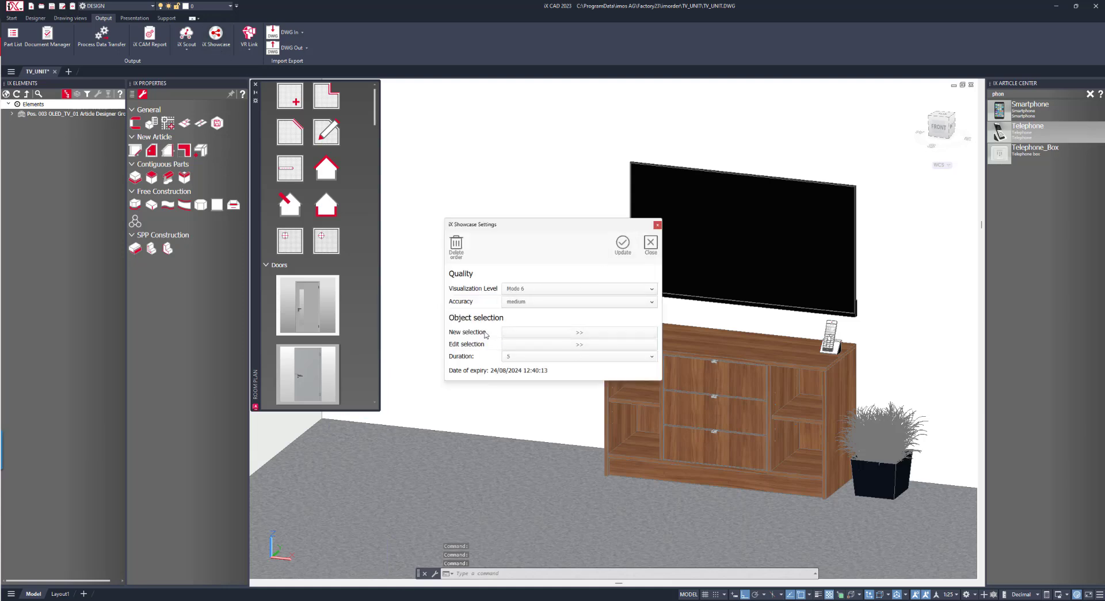
left_click(535, 333)
scroll(539, 306, "down", 2)
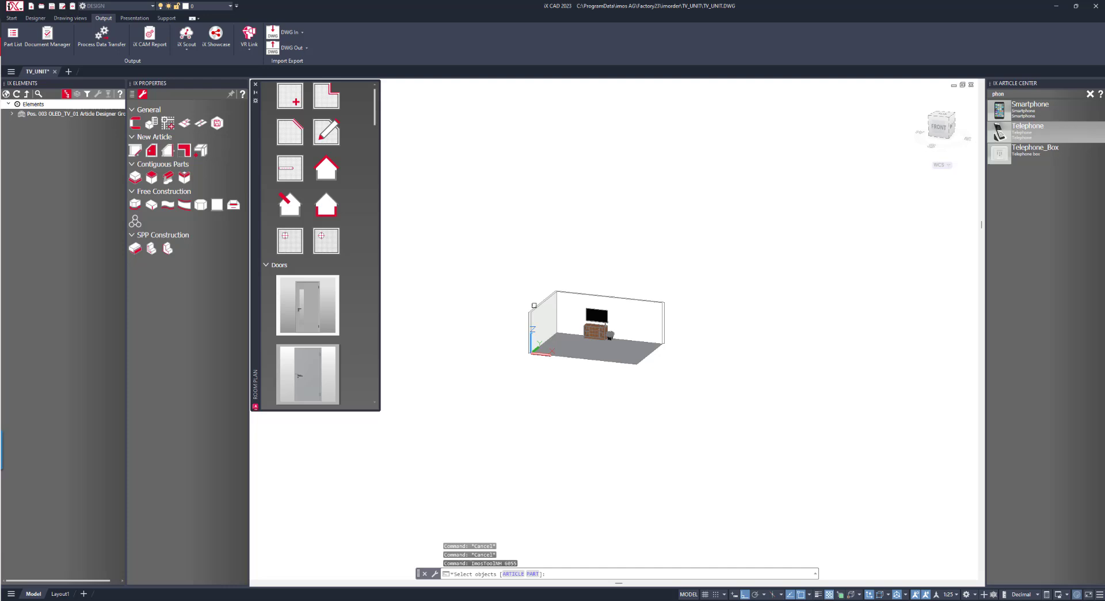
left_click(476, 263)
left_click(727, 425)
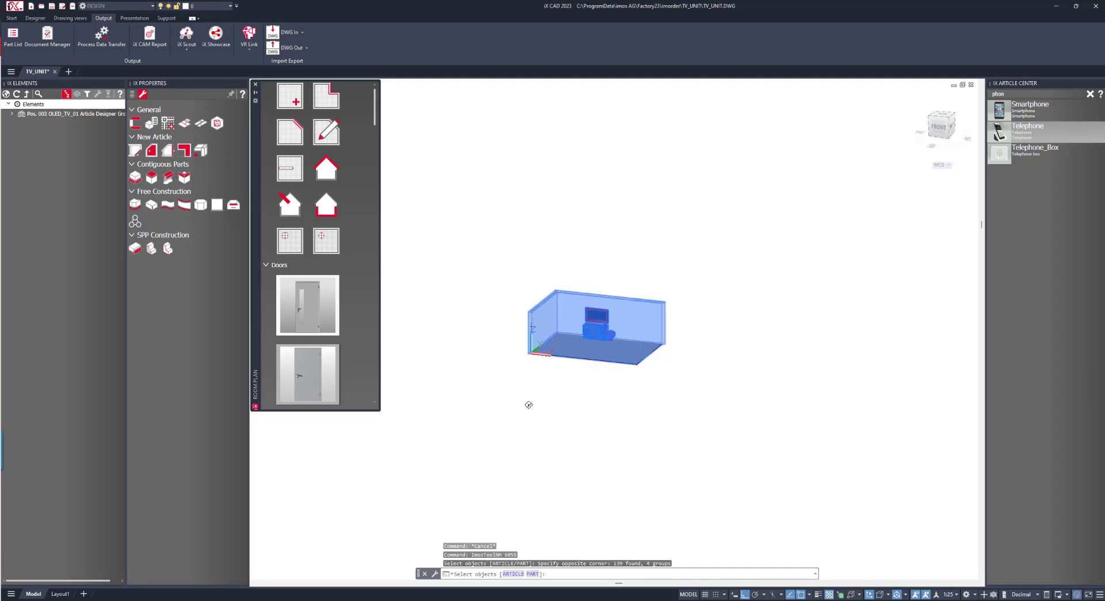
middle_click_drag(528, 405, 518, 300, "shift")
middle_click_drag(730, 454, 460, 438, "shift")
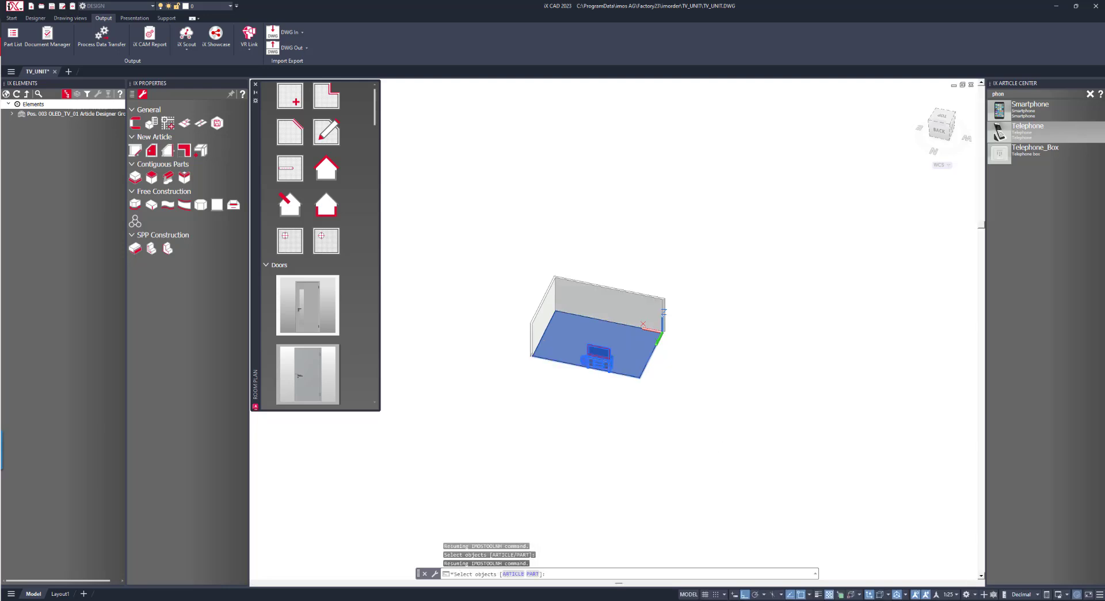
left_click(698, 431)
left_click(505, 261)
right_click(491, 263)
left_click(501, 272)
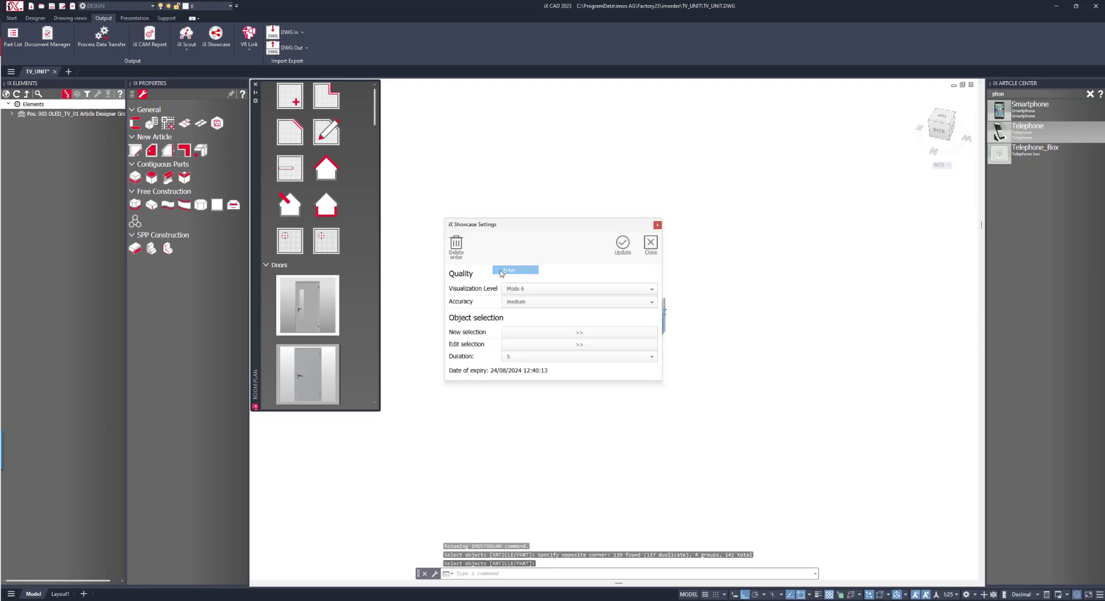
left_click(623, 244)
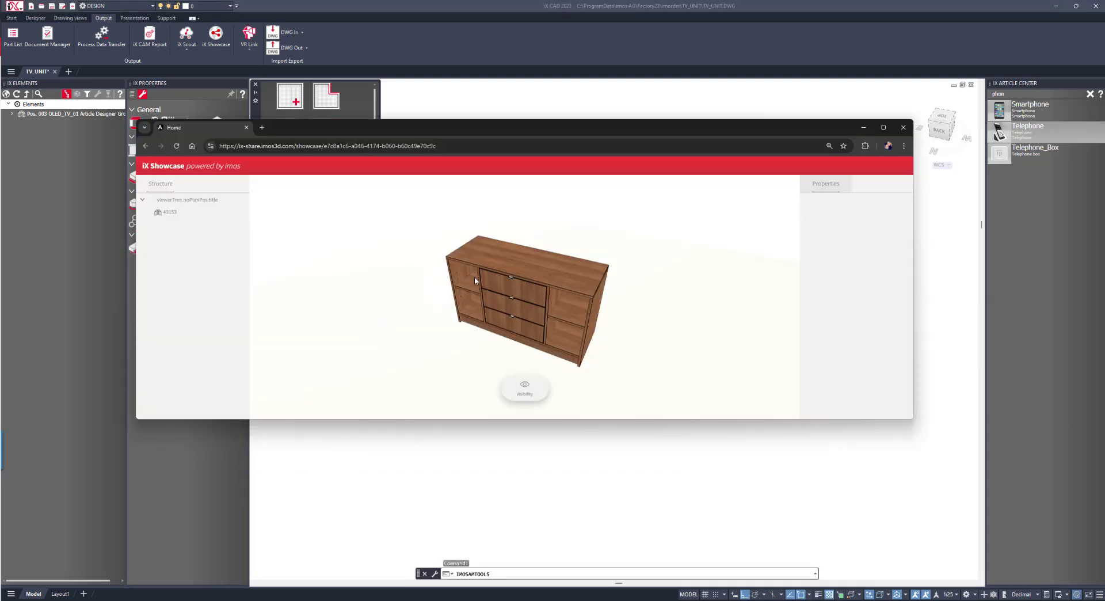
Reload the iX Showcase page in Chrome and maximise its window to view the shared room
left_click(176, 146)
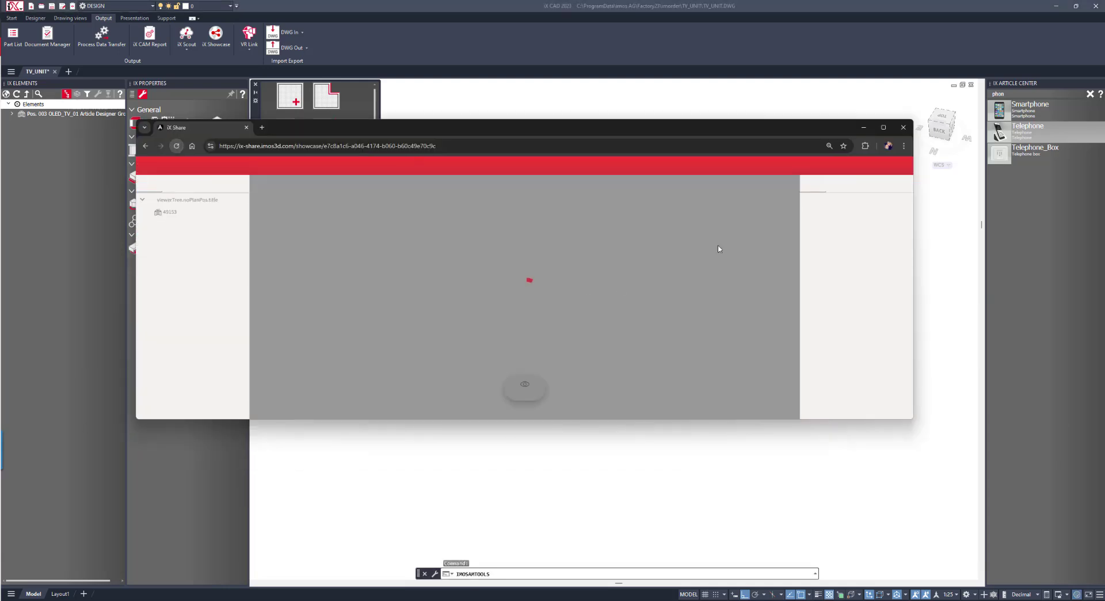
left_click(884, 127)
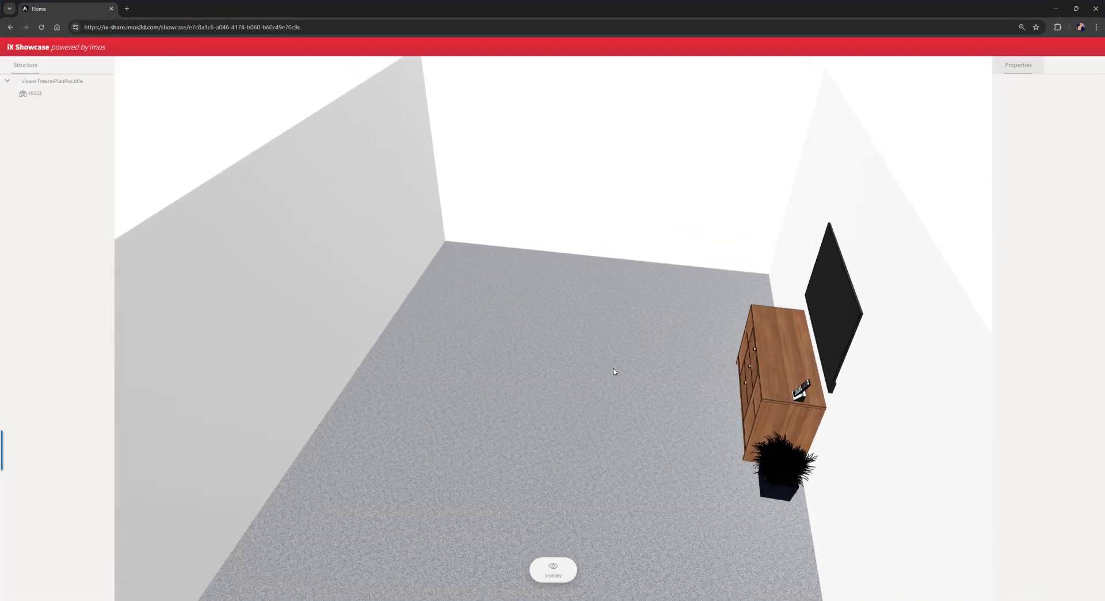